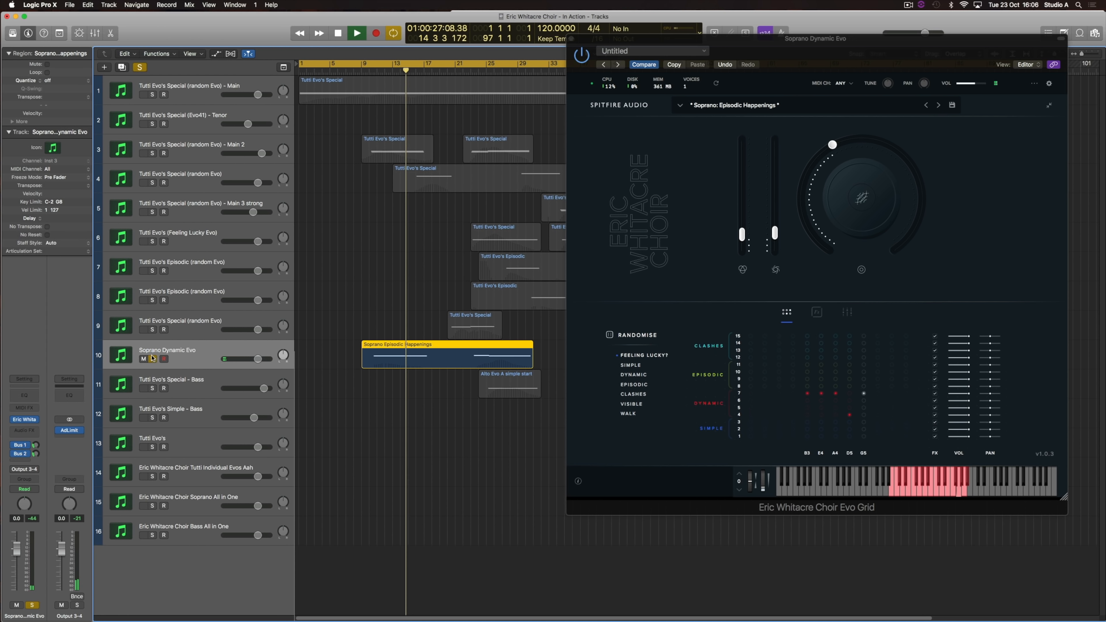
Turn off the solo on Soprano Dynamic Evo and select the Tutti Evo's Special region on track 4 during playback.
{"action": "left_click", "coordinate": [140, 68]}
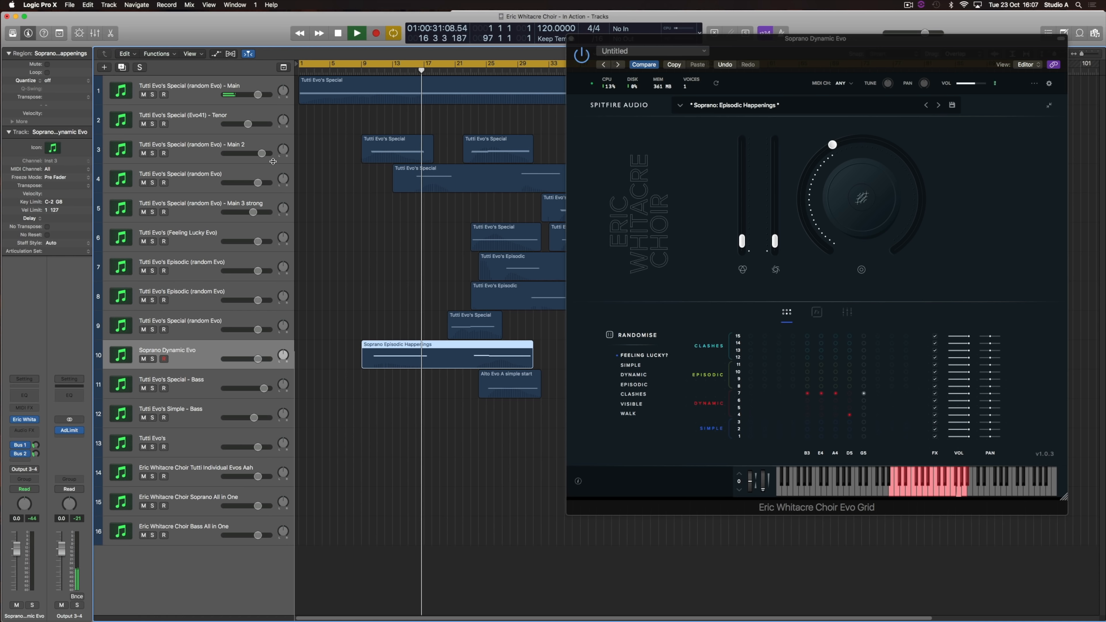
{"action": "left_click", "coordinate": [401, 182]}
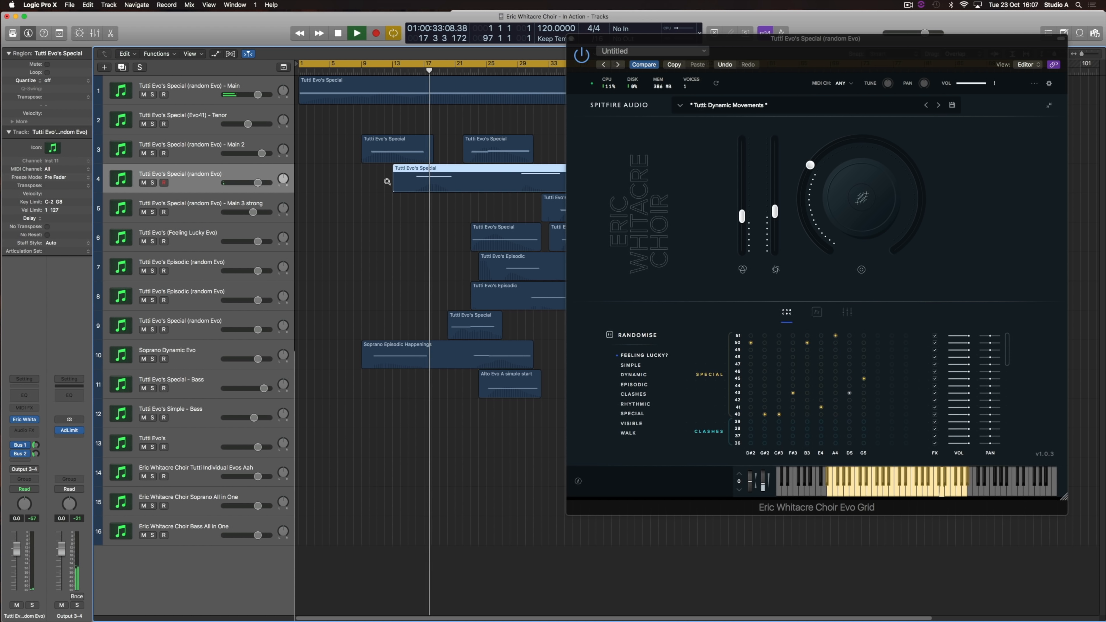
{"action": "key", "text": "super+Right"}
{"action": "scroll", "coordinate": [387, 183], "scroll_direction": "right", "scroll_amount": 3}
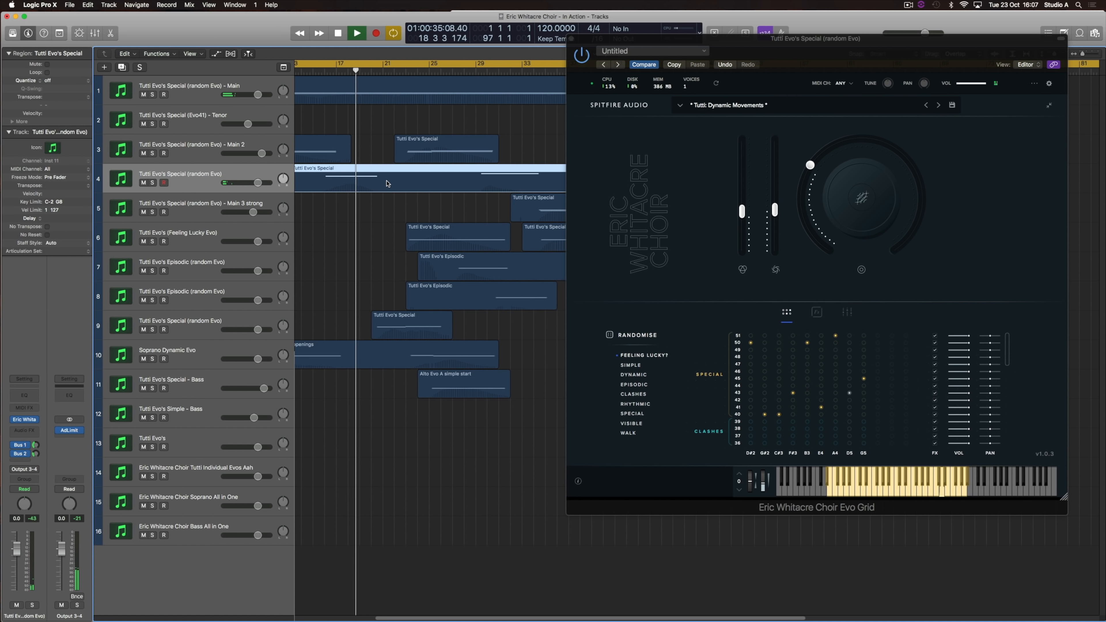
{"action": "scroll", "coordinate": [348, 175], "scroll_direction": "left", "scroll_amount": 3}
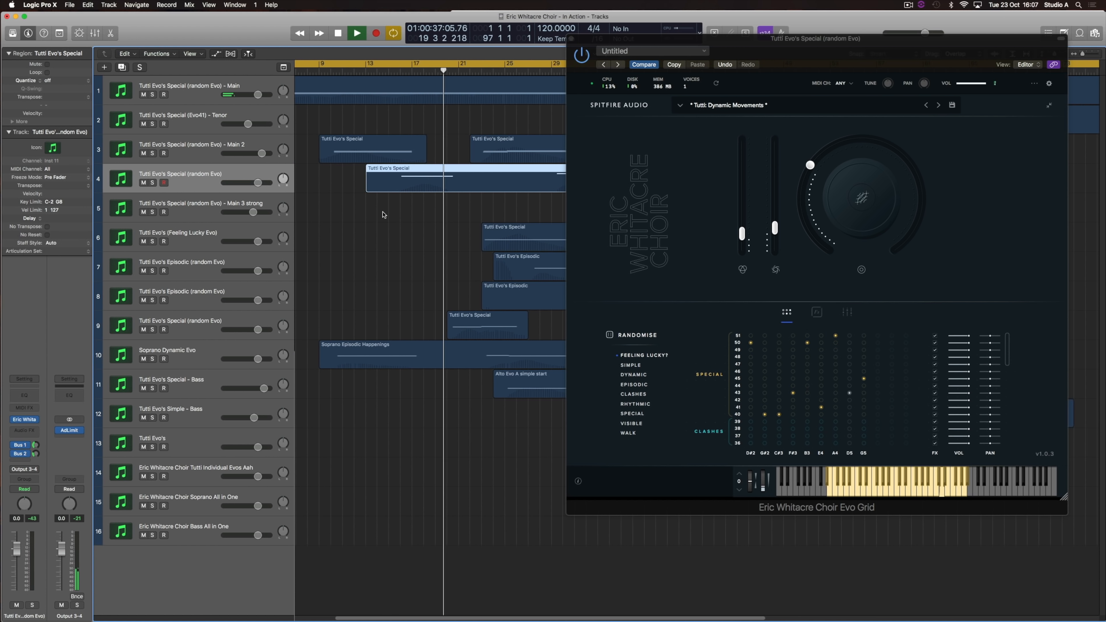
{"action": "scroll", "coordinate": [386, 218], "scroll_direction": "right", "scroll_amount": 3}
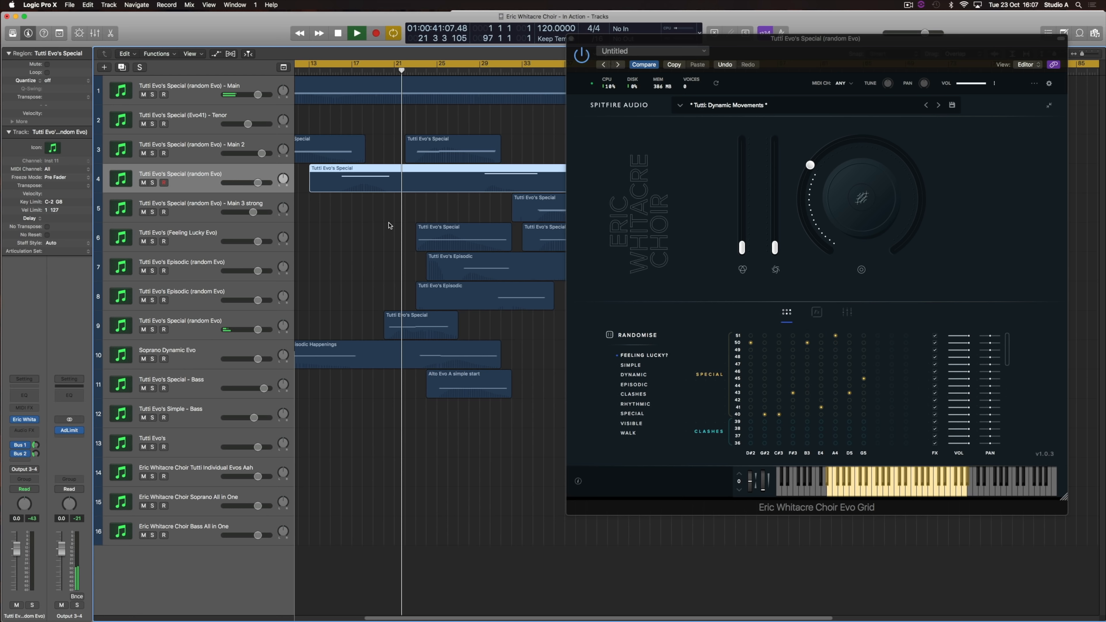
Solo track 9, Tutti Evo's Special (random Evo), and play its region from near bar 20.
{"action": "left_click", "coordinate": [153, 329]}
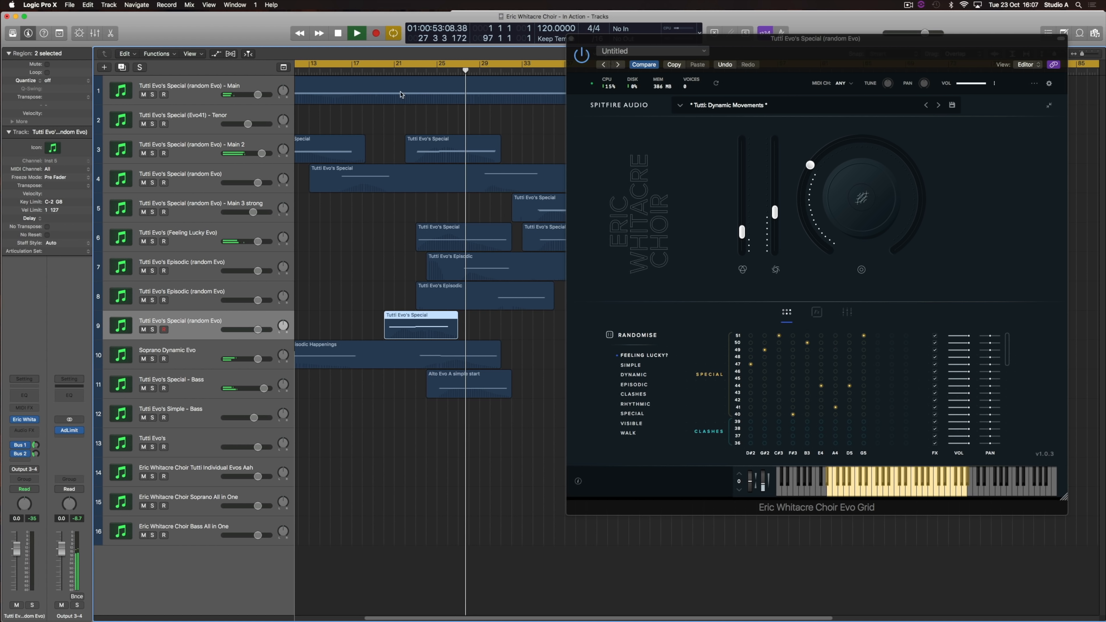
{"action": "left_click", "coordinate": [384, 72]}
{"action": "left_click", "coordinate": [152, 329]}
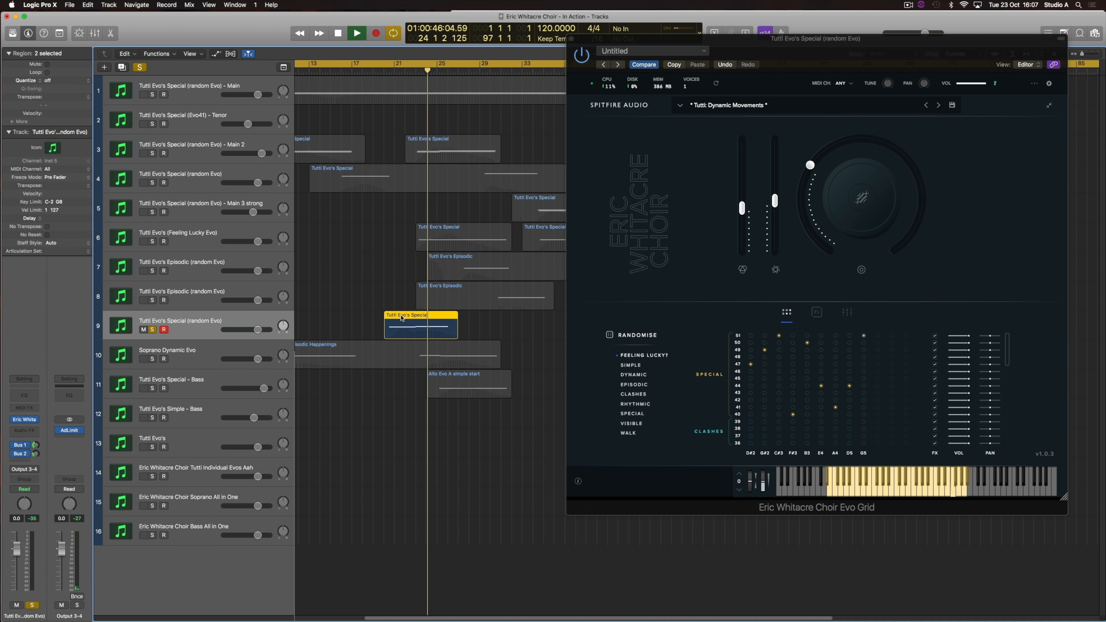
Also solo track 6, Feeling Lucky Evo, and Soprano Dynamic Evo, and replay them with track 9 from about bar 22.
{"action": "left_click", "coordinate": [405, 72]}
{"action": "key", "text": "space"}
{"action": "left_click", "coordinate": [155, 241]}
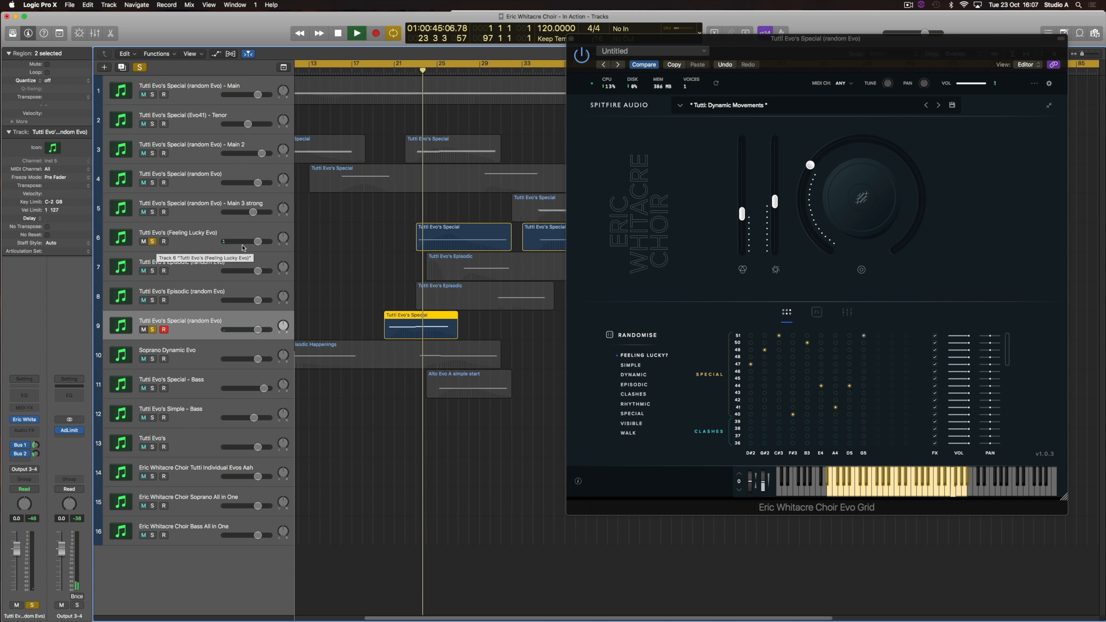
{"action": "key", "text": "space"}
{"action": "left_click", "coordinate": [156, 359]}
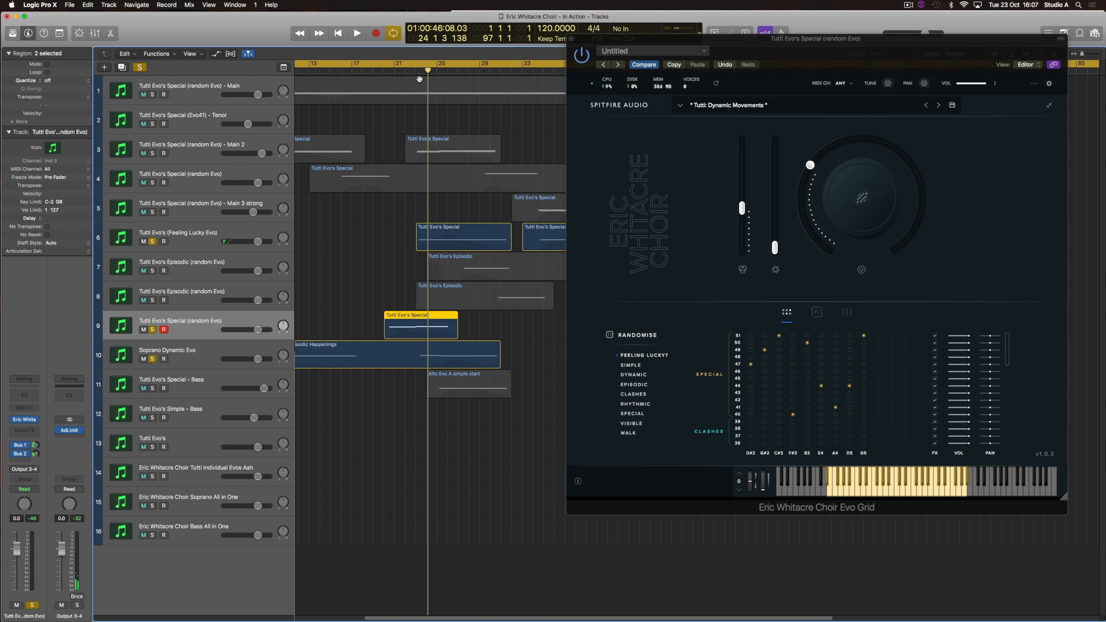
{"action": "left_click_drag", "start_coordinate": [412, 74], "coordinate": [405, 74]}
{"action": "key", "text": "space"}
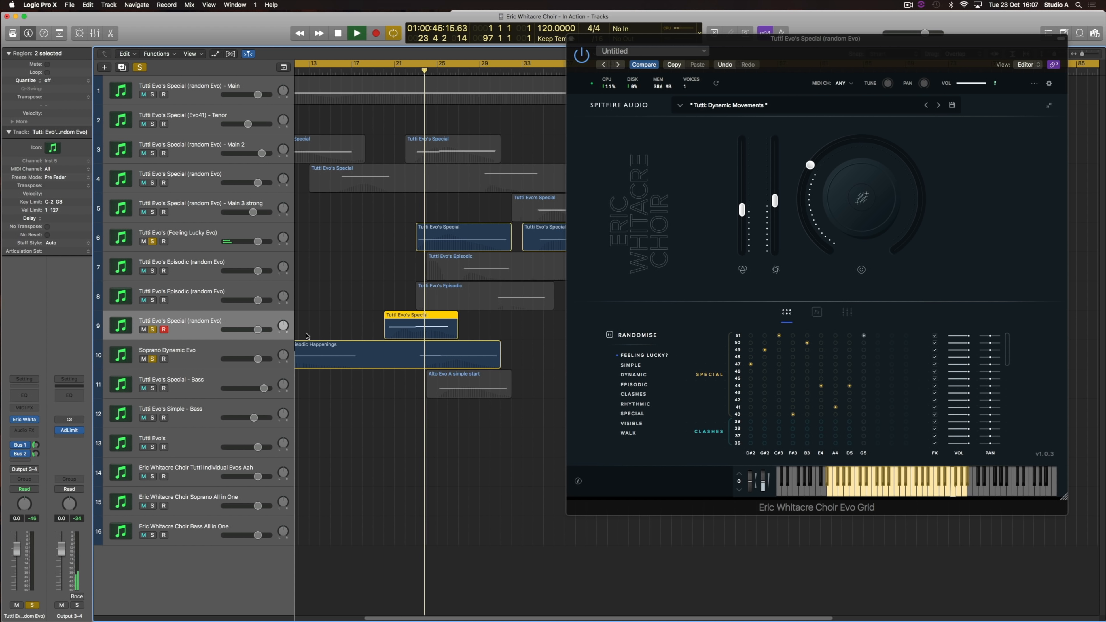
Add track 3, Main 2, to the soloed tracks and replay the combination from about bar 24.
{"action": "left_click", "coordinate": [152, 154]}
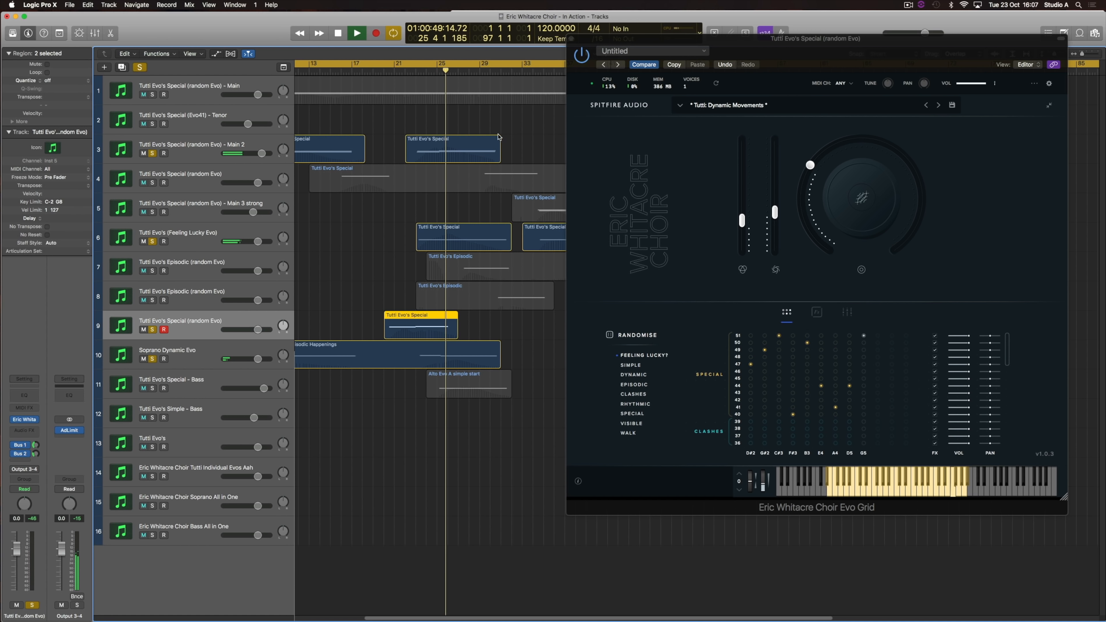
{"action": "key", "text": "space"}
{"action": "left_click", "coordinate": [428, 71]}
{"action": "key", "text": "space"}
Examine the notes of the second Main 2 region together with the track 9 region in the Piano Roll, and close it.
{"action": "double_click", "coordinate": [467, 152]}
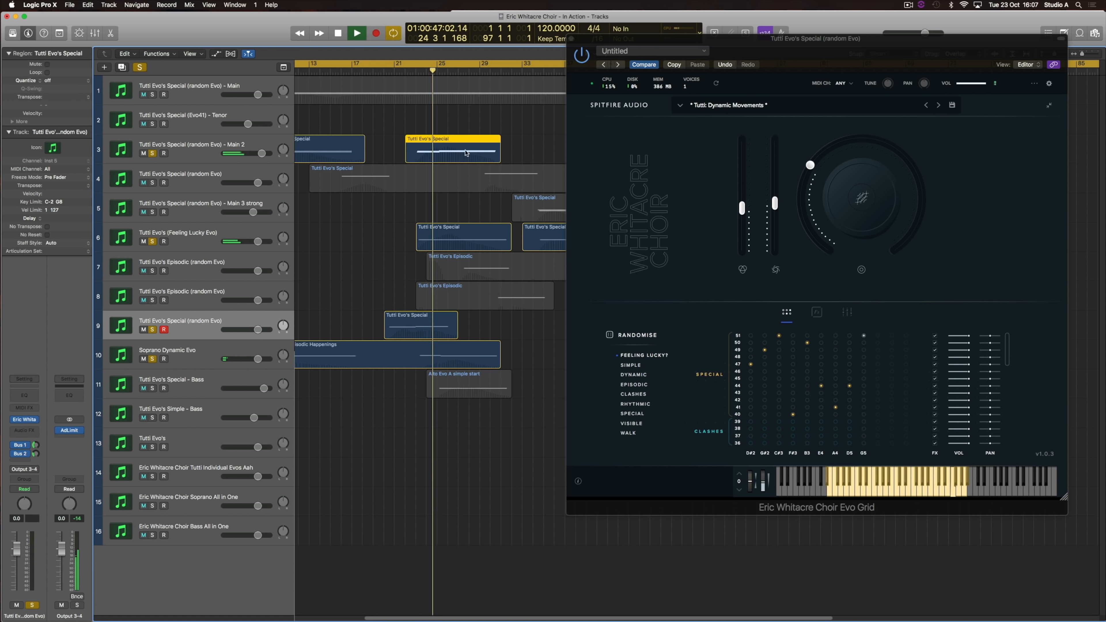
{"action": "scroll", "coordinate": [403, 459], "scroll_direction": "up", "scroll_amount": 2}
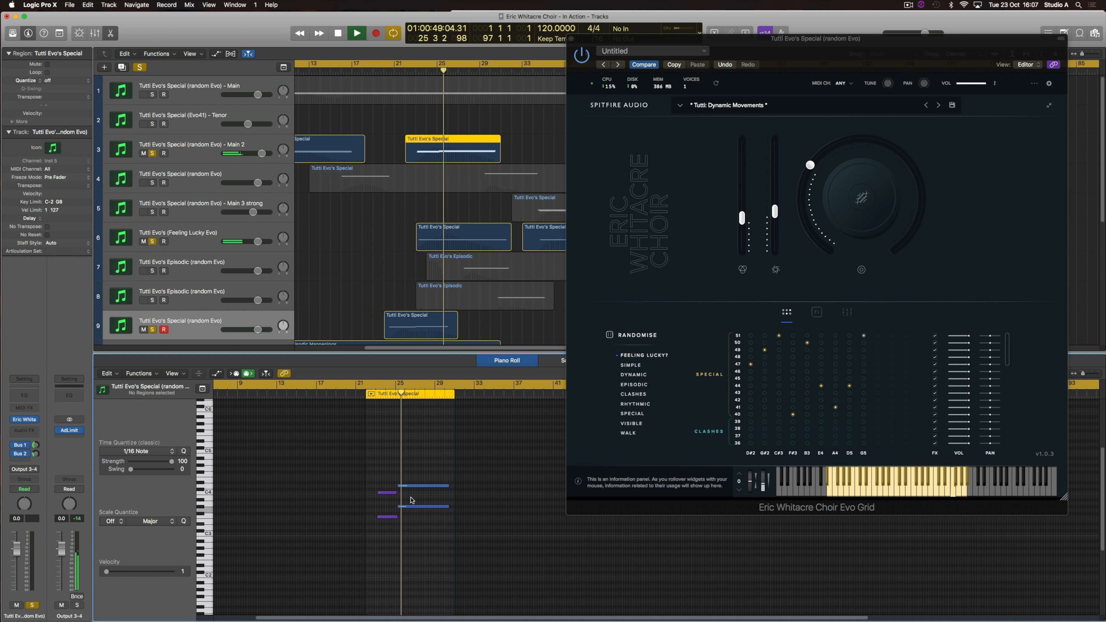
{"action": "left_click", "coordinate": [418, 326], "text": "shift"}
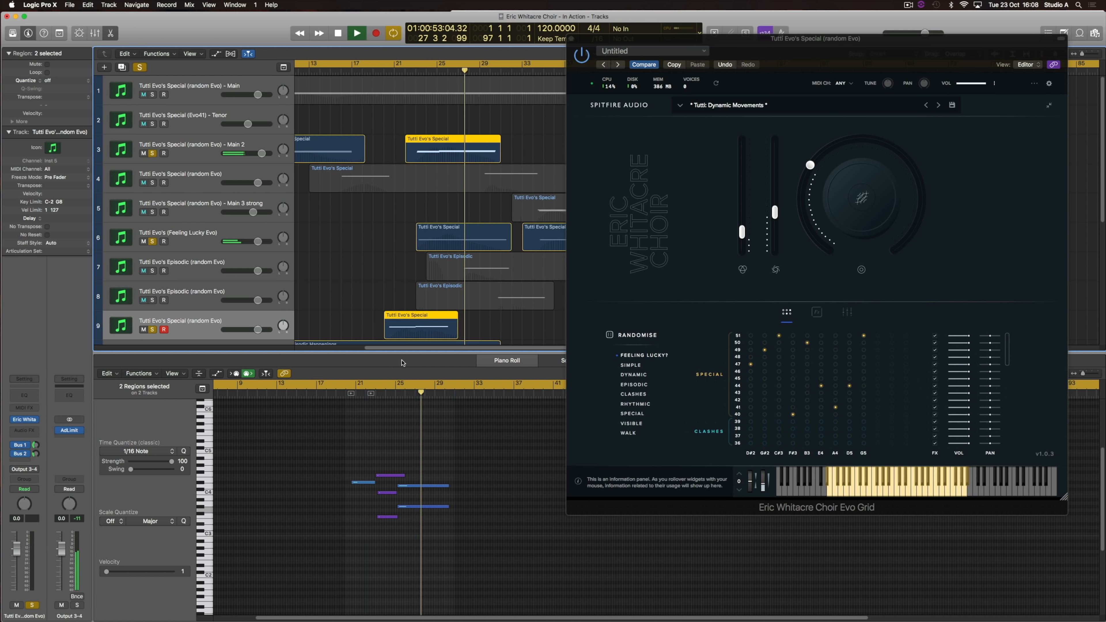
{"action": "left_click_drag", "start_coordinate": [407, 351], "coordinate": [407, 614]}
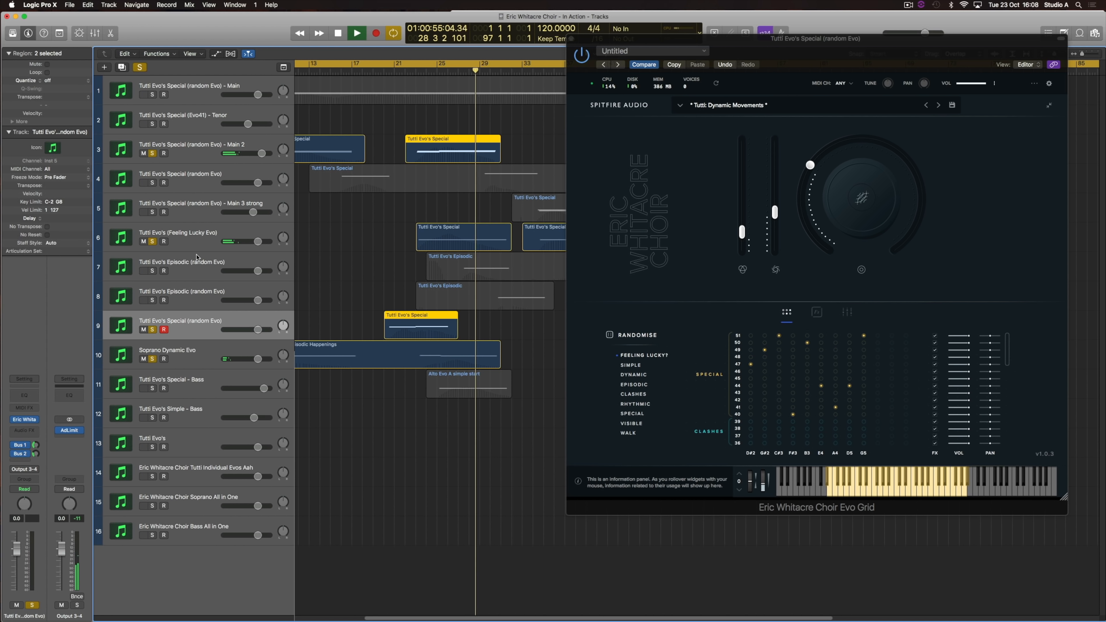
Clear all solos, briefly audition track 4 alone, and replay the full arrangement.
{"action": "left_click", "coordinate": [140, 69]}
{"action": "scroll", "coordinate": [465, 289], "scroll_direction": "right", "scroll_amount": 3}
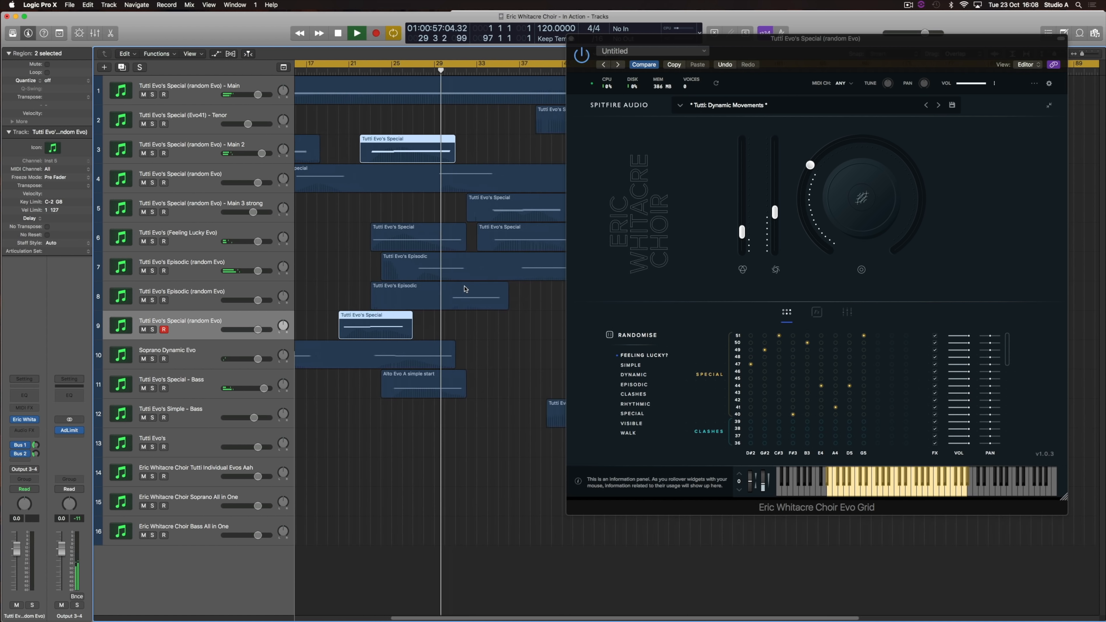
{"action": "left_click", "coordinate": [149, 184]}
{"action": "left_click", "coordinate": [153, 183]}
{"action": "left_click", "coordinate": [428, 71]}
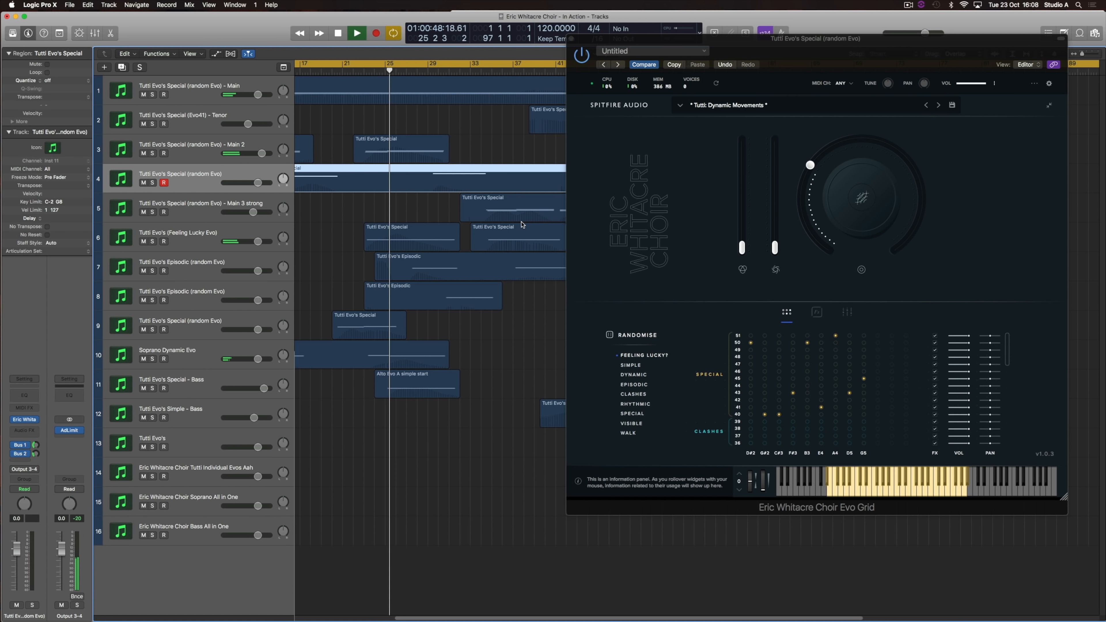
Select the overlapping regions around bars 25 to 29 on tracks 3 to 11 and examine their notes in the Piano Roll.
{"action": "left_click_drag", "start_coordinate": [394, 503], "coordinate": [453, 144]}
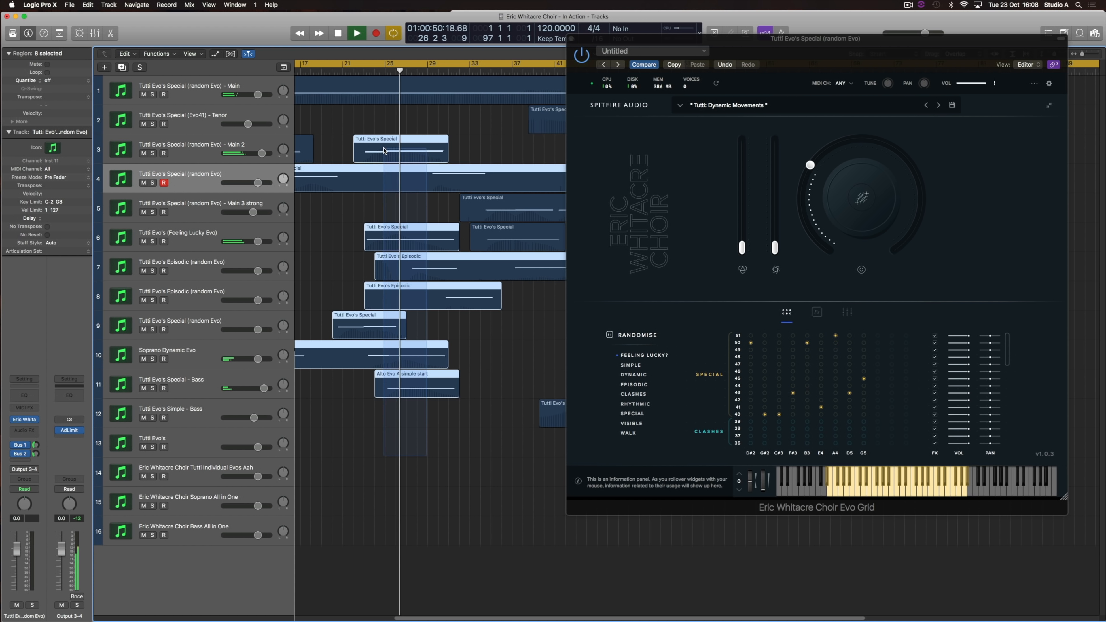
{"action": "key", "text": "p"}
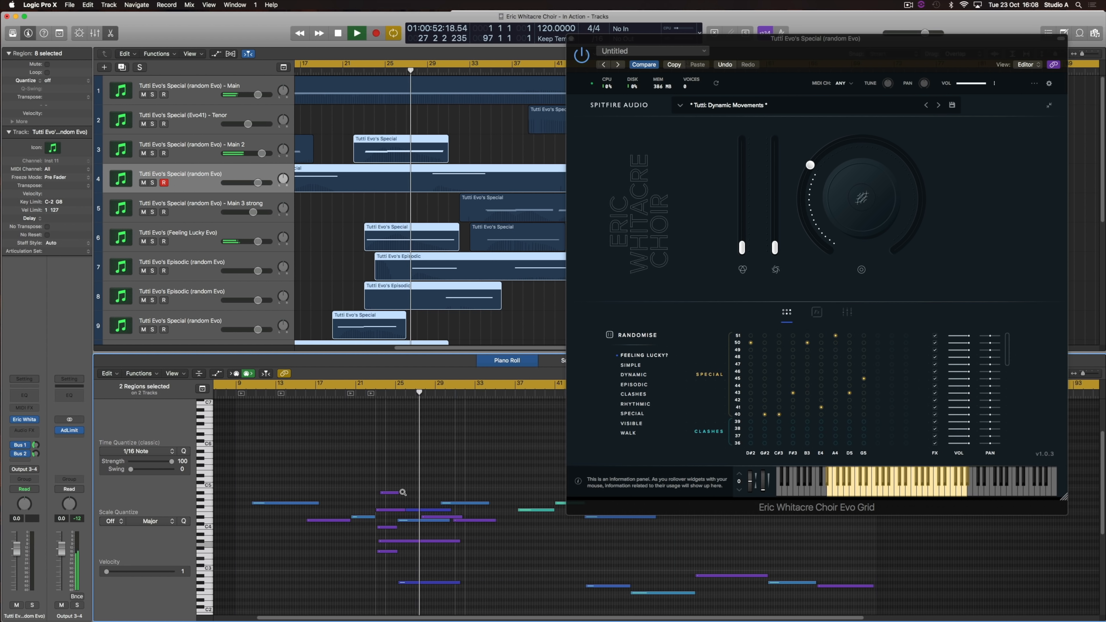
{"action": "scroll", "coordinate": [397, 480], "scroll_direction": "right", "scroll_amount": 1}
{"action": "scroll", "coordinate": [397, 479], "scroll_direction": "down", "scroll_amount": 5}
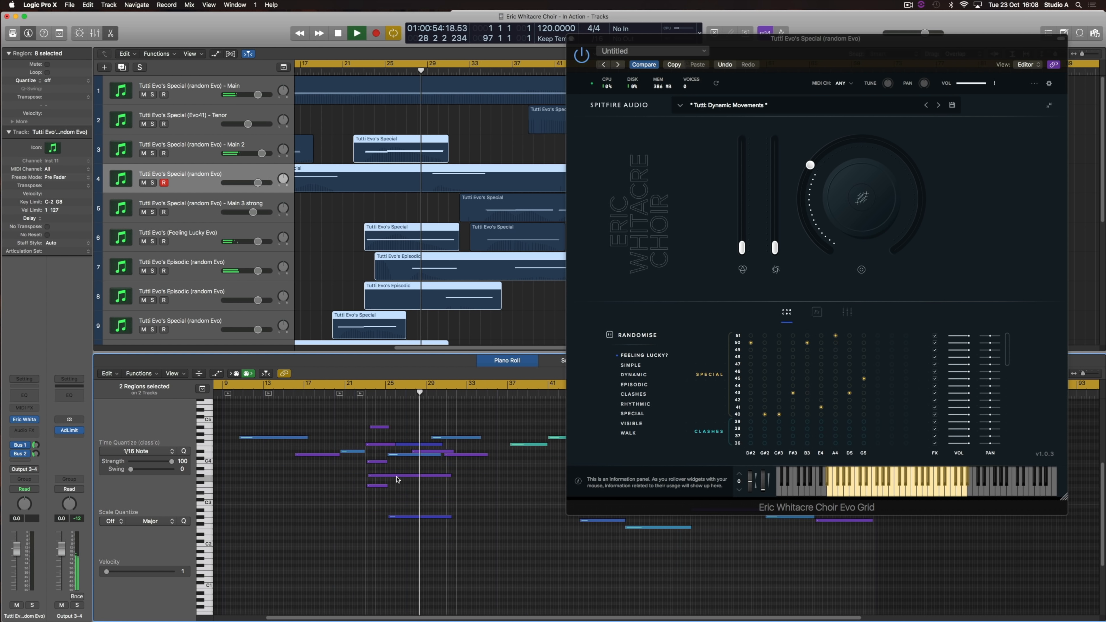
{"action": "scroll", "coordinate": [421, 491], "scroll_direction": "right", "scroll_amount": 3}
{"action": "scroll", "coordinate": [416, 488], "scroll_direction": "right", "scroll_amount": 1}
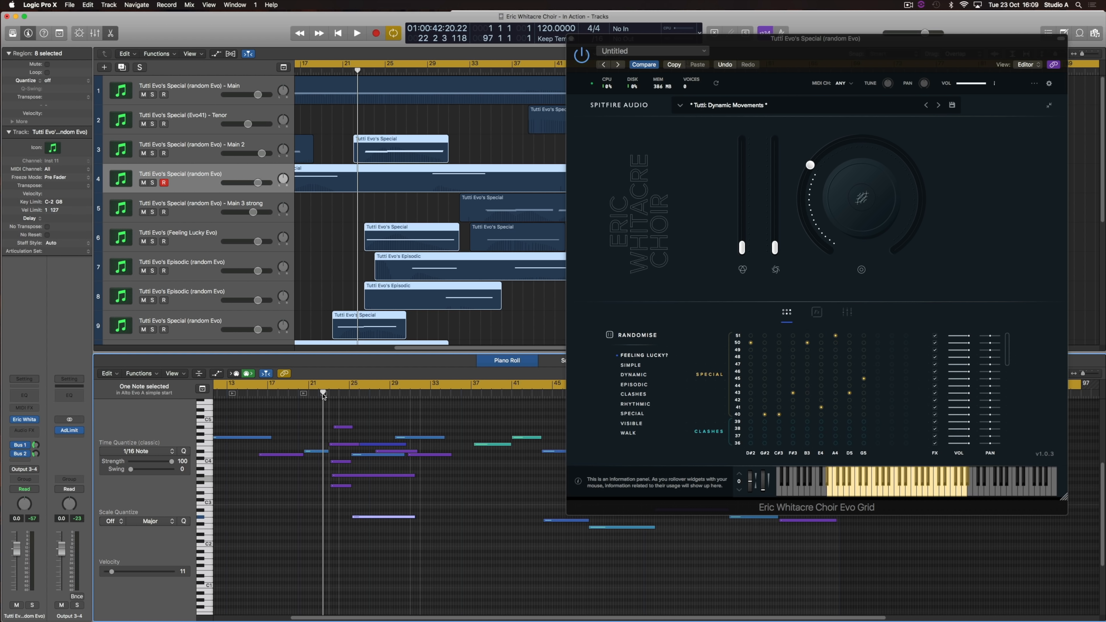
Play the passage from about bar 22 while following the notes, close the Piano Roll and deselect all regions.
{"action": "key", "text": "space"}
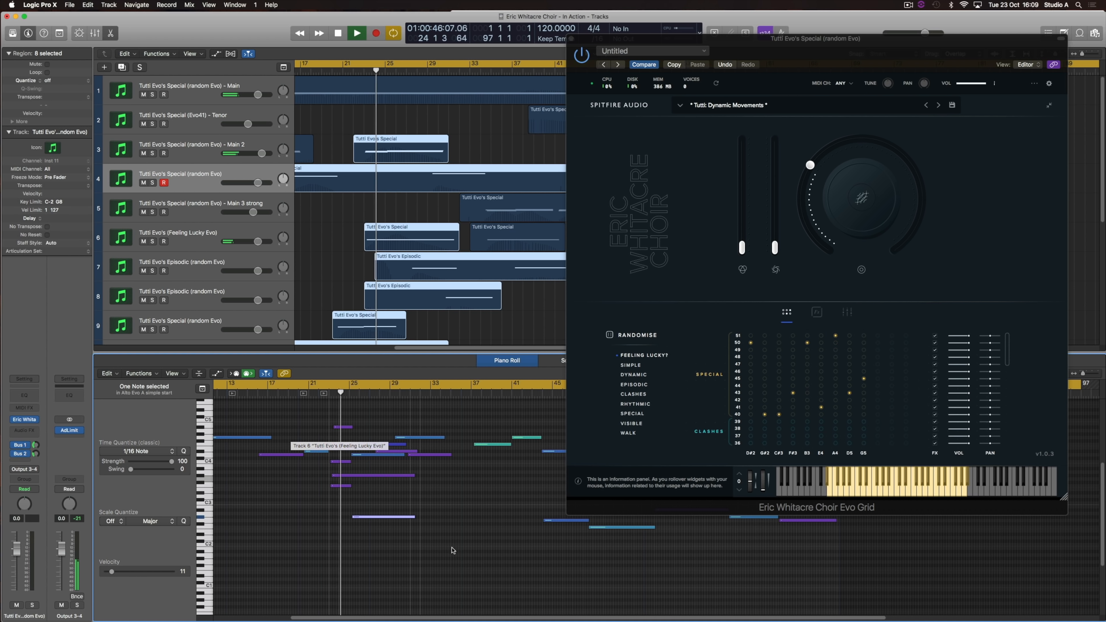
{"action": "scroll", "coordinate": [433, 494], "scroll_direction": "down", "scroll_amount": 2}
{"action": "scroll", "coordinate": [433, 494], "scroll_direction": "up", "scroll_amount": 1}
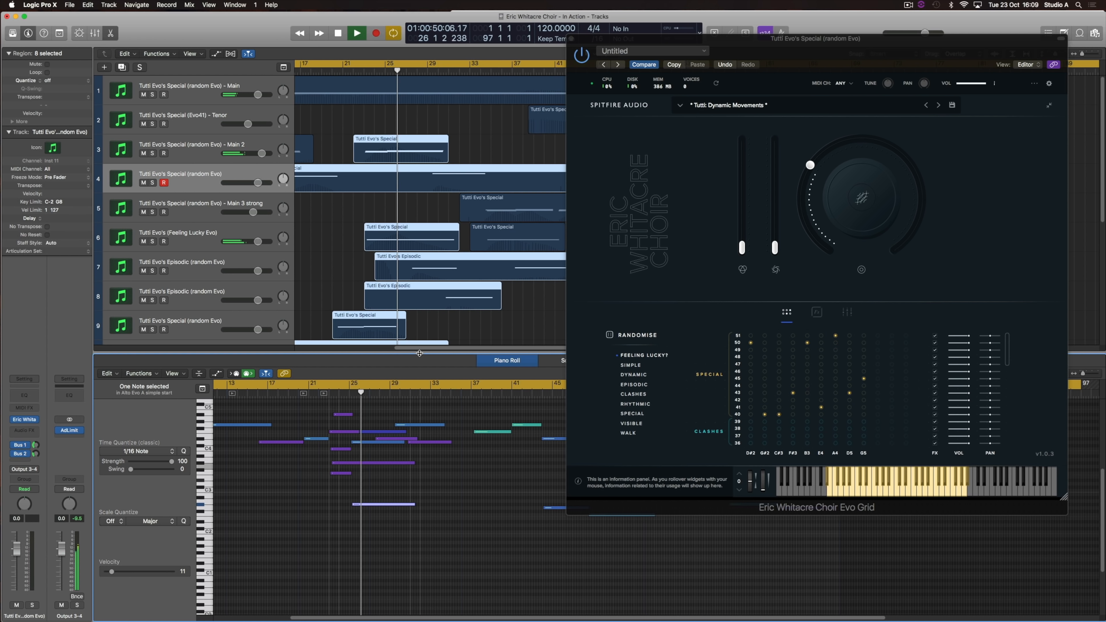
{"action": "key", "text": "p"}
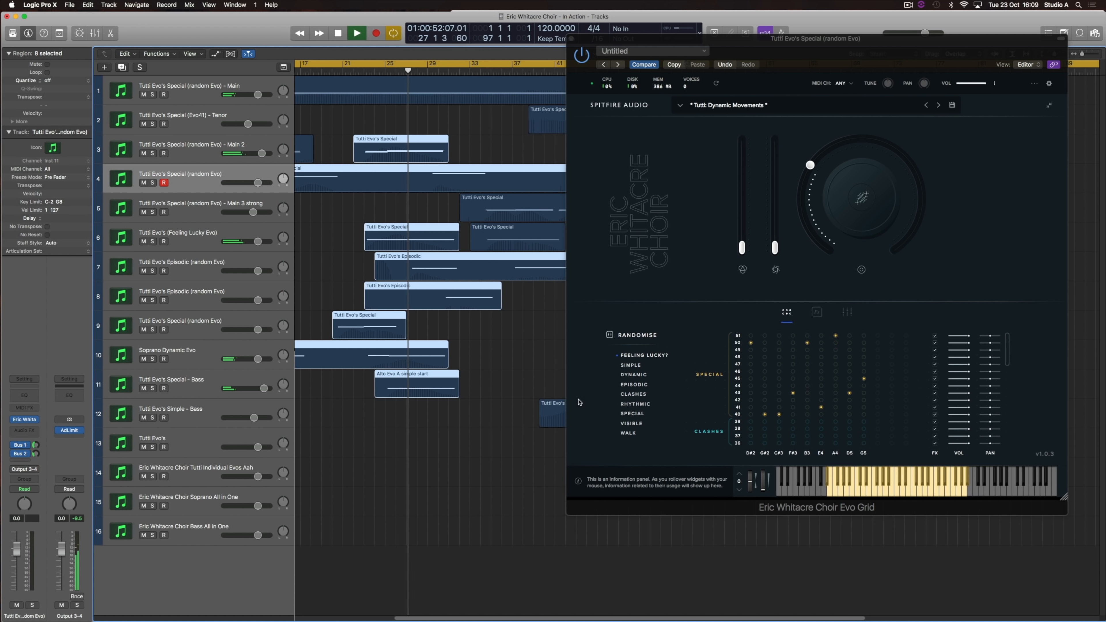
{"action": "left_click", "coordinate": [523, 358]}
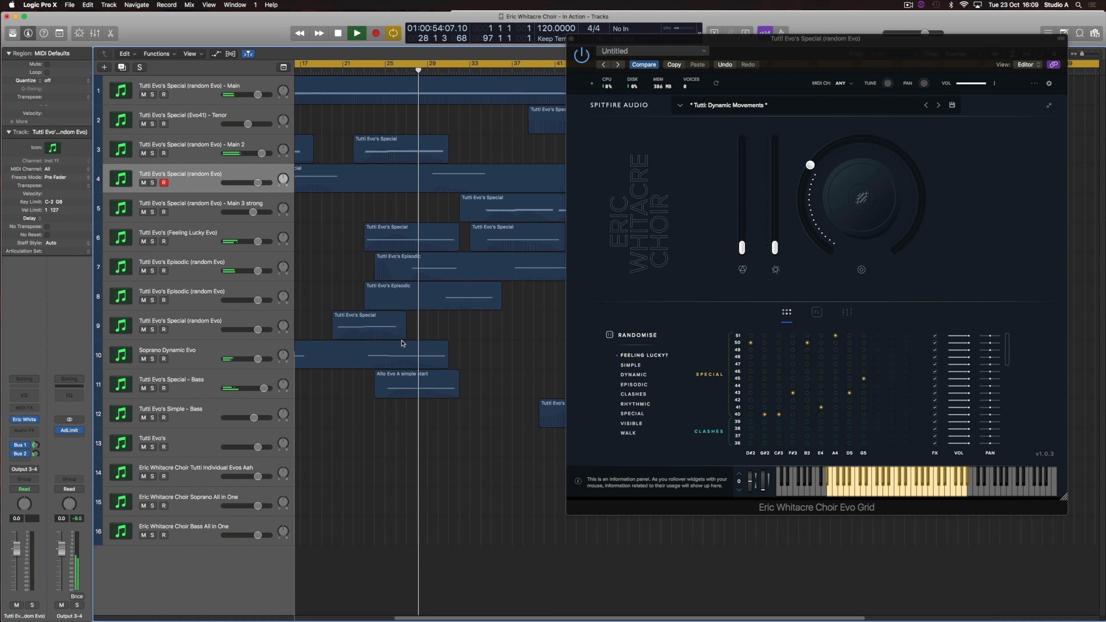
Audition track 7, Tutti Evo's Episodic, and move playback ahead to the section around bar 32.
{"action": "left_click", "coordinate": [152, 271]}
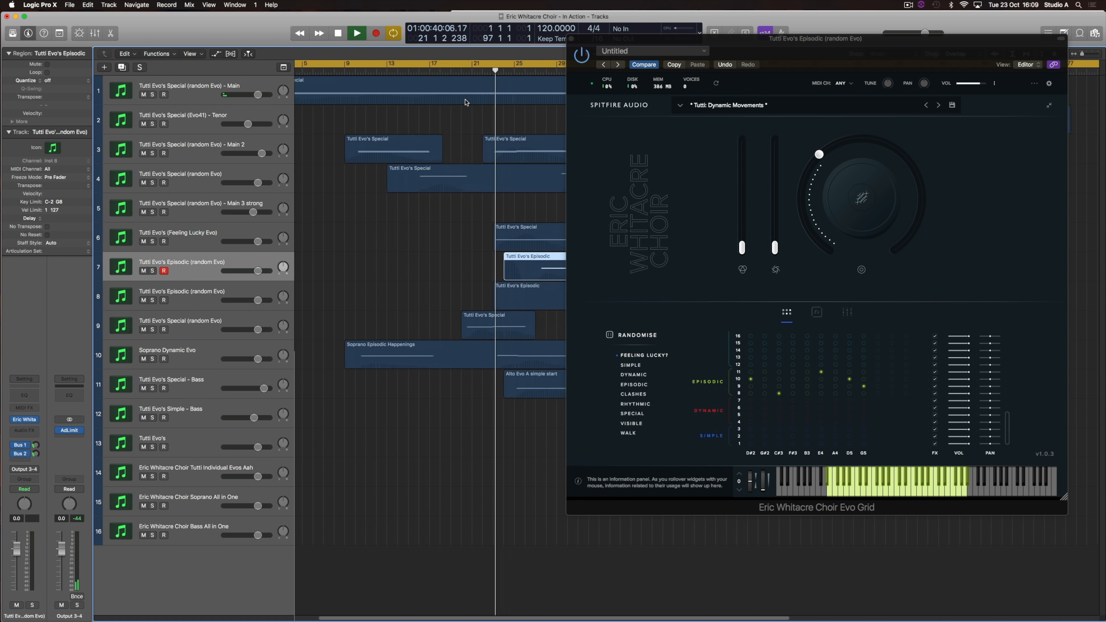
{"action": "scroll", "coordinate": [457, 101], "scroll_direction": "right", "scroll_amount": 6}
{"action": "left_click", "coordinate": [408, 72]}
{"action": "scroll", "coordinate": [386, 228], "scroll_direction": "right", "scroll_amount": 2}
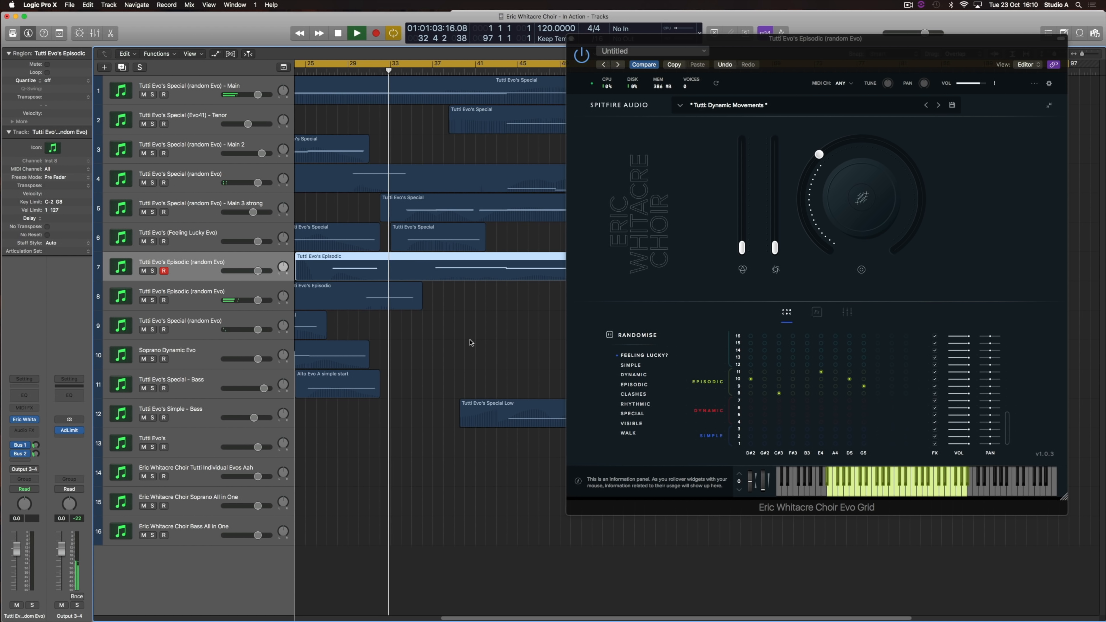
Solo track 5, Main 3 strong, to hear its region on its own, and turn the solo off.
{"action": "scroll", "coordinate": [467, 339], "scroll_direction": "up", "scroll_amount": 3}
{"action": "scroll", "coordinate": [444, 309], "scroll_direction": "up", "scroll_amount": 3}
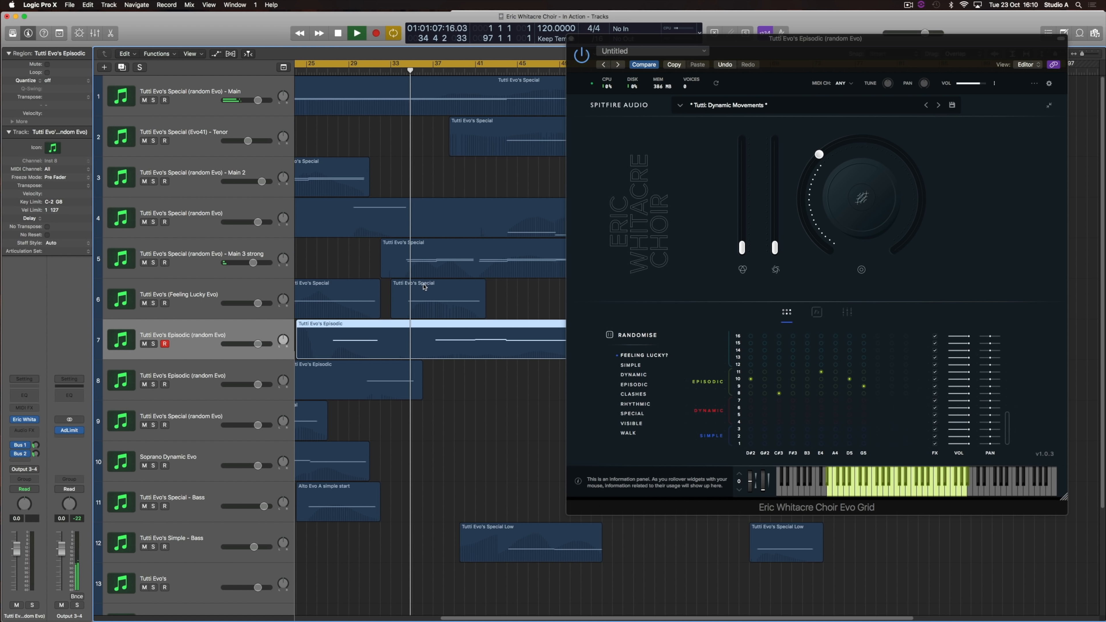
{"action": "left_click", "coordinate": [153, 262]}
{"action": "left_click", "coordinate": [253, 261]}
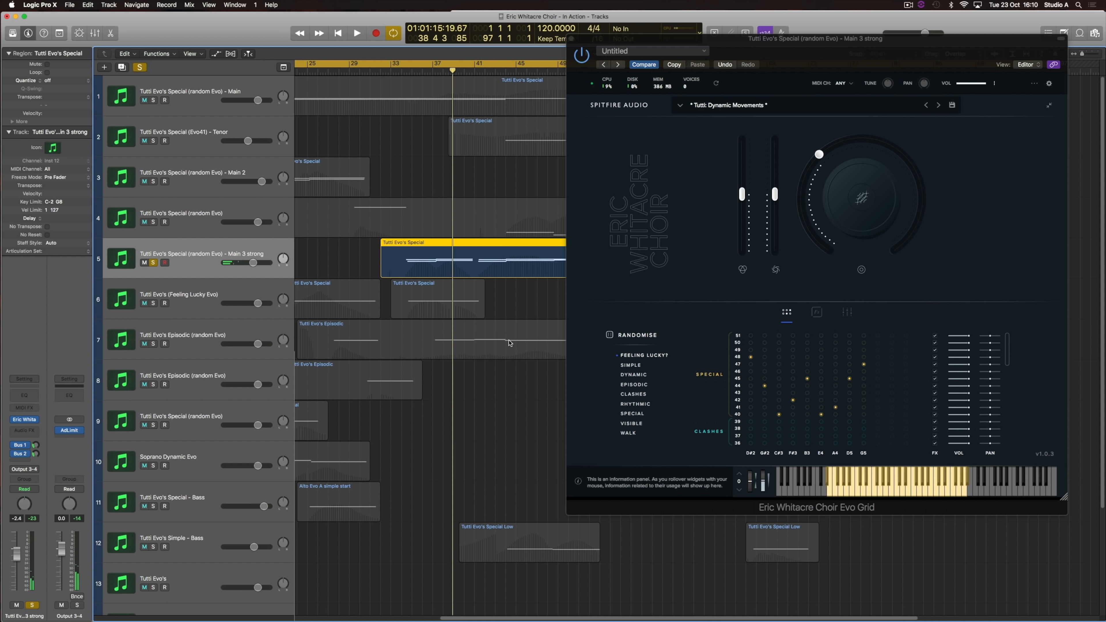
{"action": "left_click", "coordinate": [153, 262]}
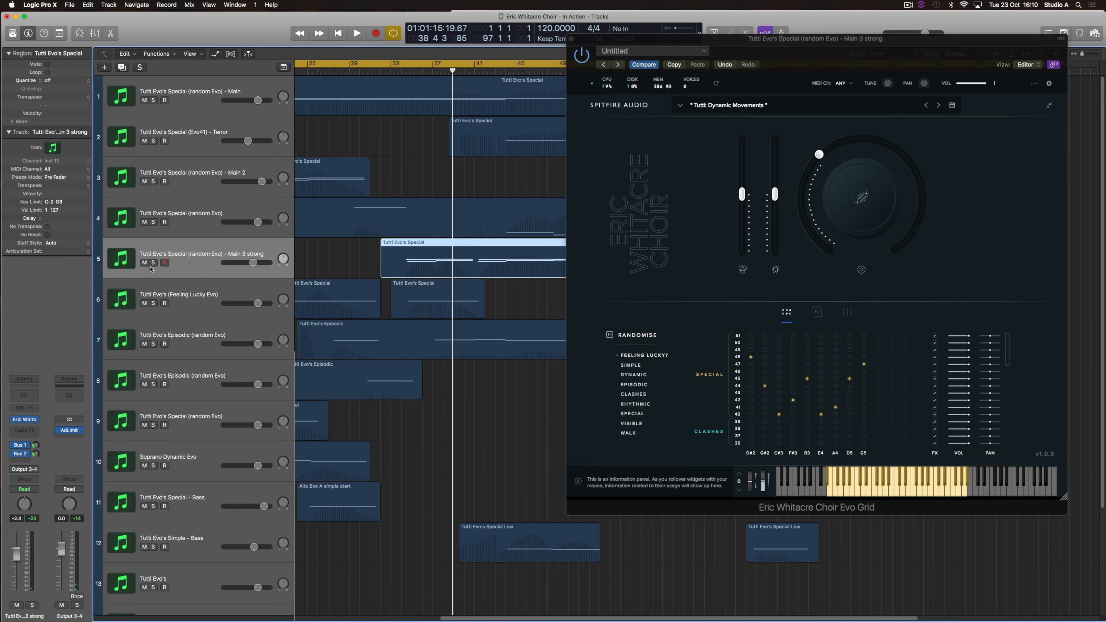
Play the full arrangement through the entry of the Main 3 strong region on track 5.
{"action": "key", "text": "space"}
{"action": "left_click", "coordinate": [391, 237], "text": "ctrl+alt"}
{"action": "scroll", "coordinate": [391, 238], "scroll_direction": "down", "scroll_amount": 2}
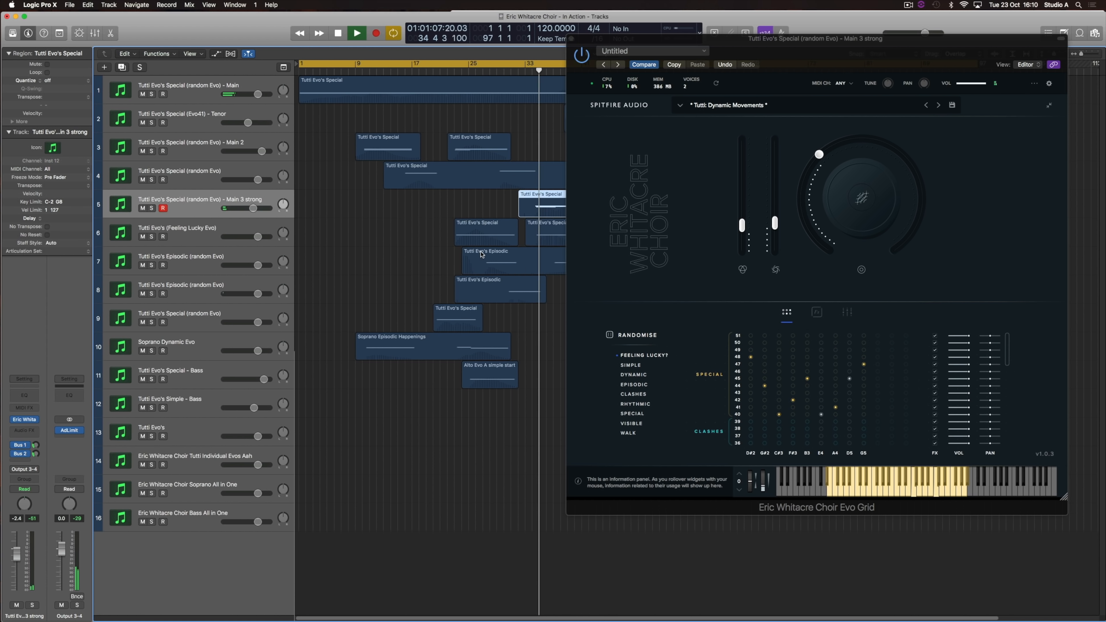
{"action": "scroll", "coordinate": [324, 210], "scroll_direction": "right", "scroll_amount": 3}
{"action": "scroll", "coordinate": [341, 212], "scroll_direction": "right", "scroll_amount": 1}
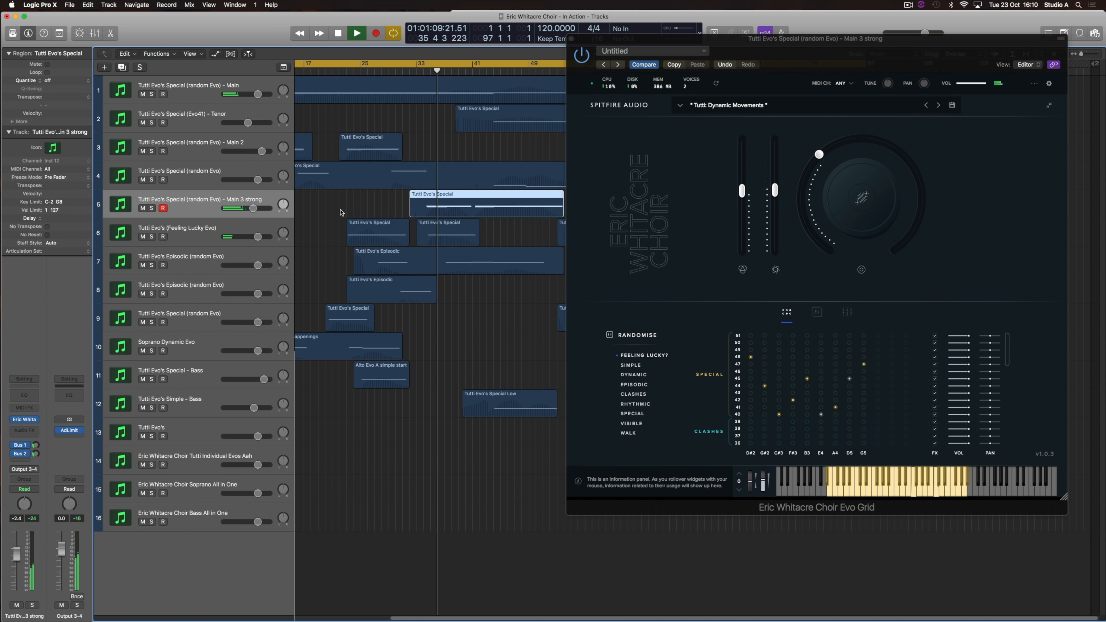
Deselect the Main 3 strong region and briefly solo track 7, Tutti Evo's Episodic, during playback.
{"action": "left_click", "coordinate": [493, 319]}
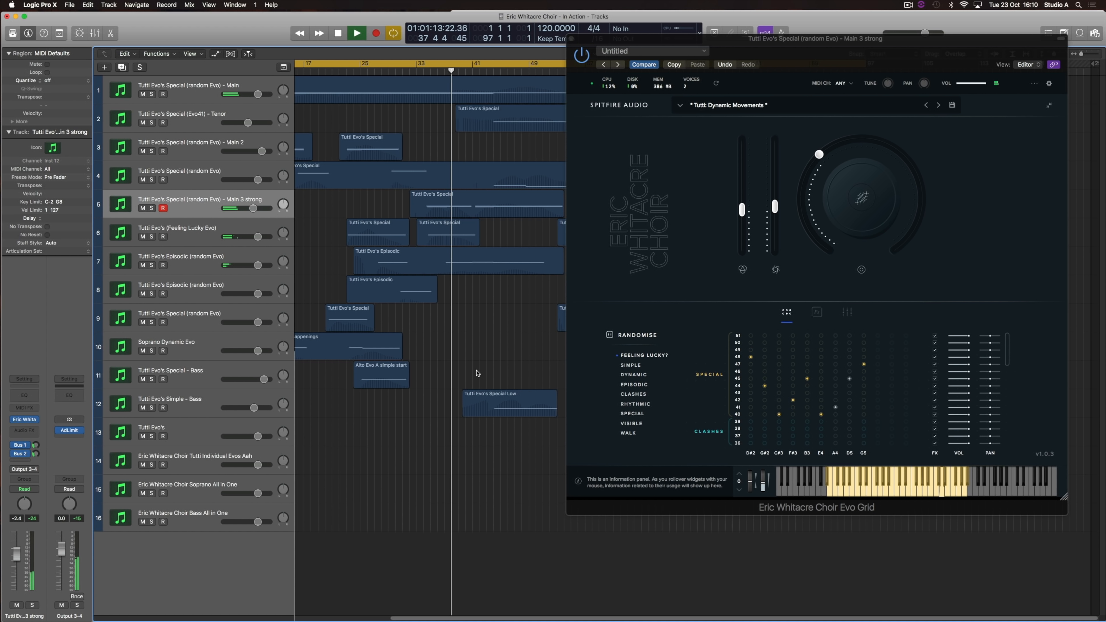
{"action": "left_click", "coordinate": [151, 265]}
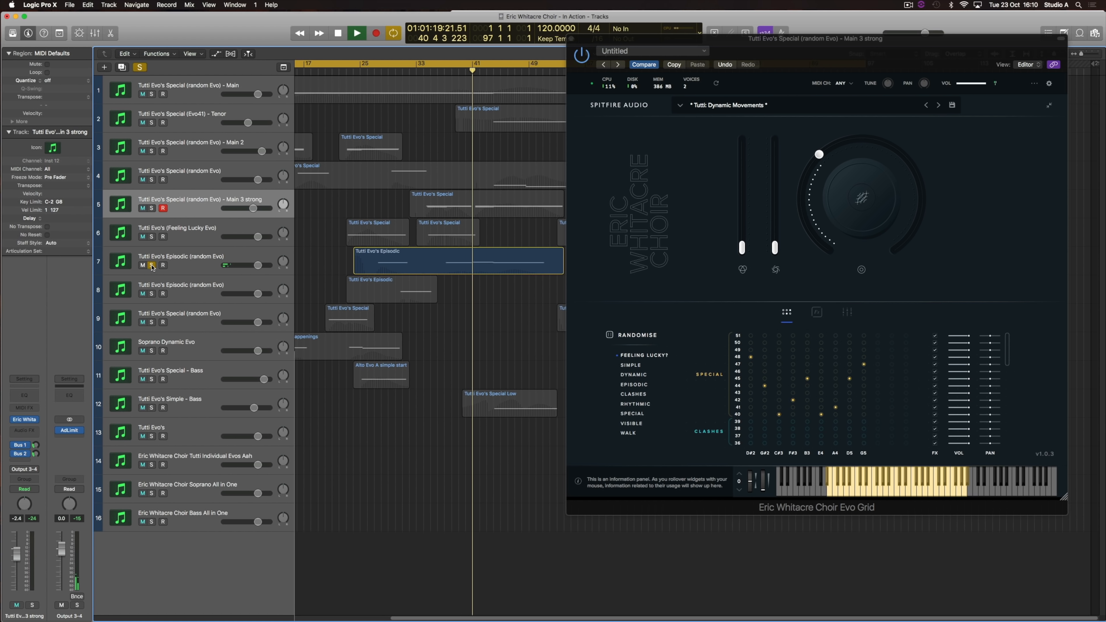
{"action": "left_click", "coordinate": [151, 265]}
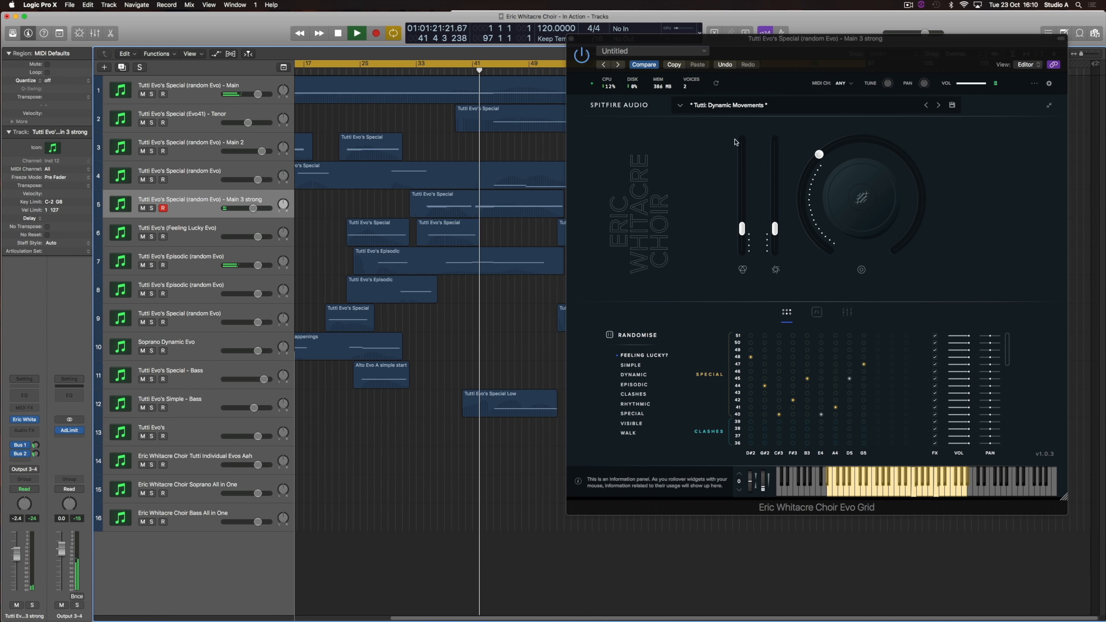
Close the Main 3 strong plug-in window and inspect the Evo Grid on track 12, Tutti Evo's Simple - Bass.
{"action": "left_click_drag", "start_coordinate": [590, 48], "coordinate": [608, 37]}
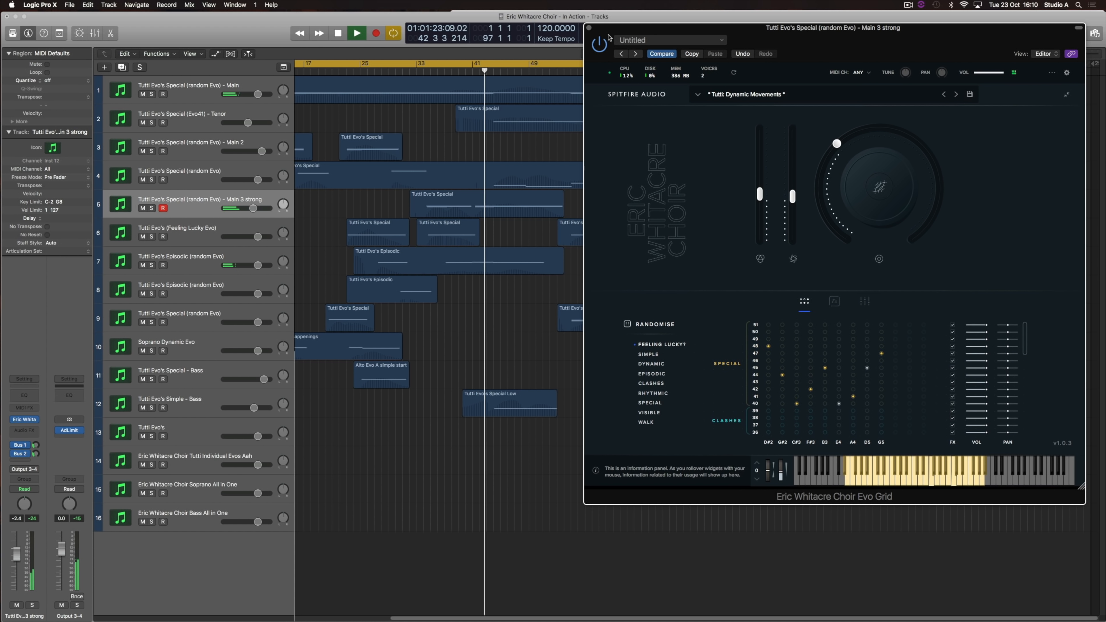
{"action": "left_click", "coordinate": [588, 28]}
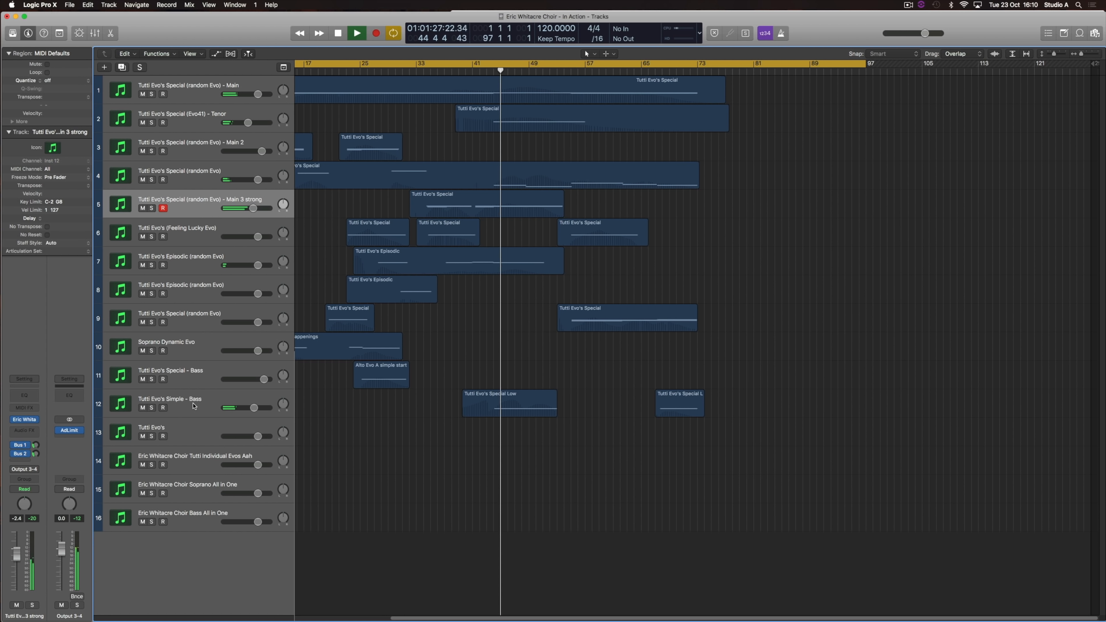
{"action": "left_click", "coordinate": [182, 407]}
{"action": "key", "text": "space"}
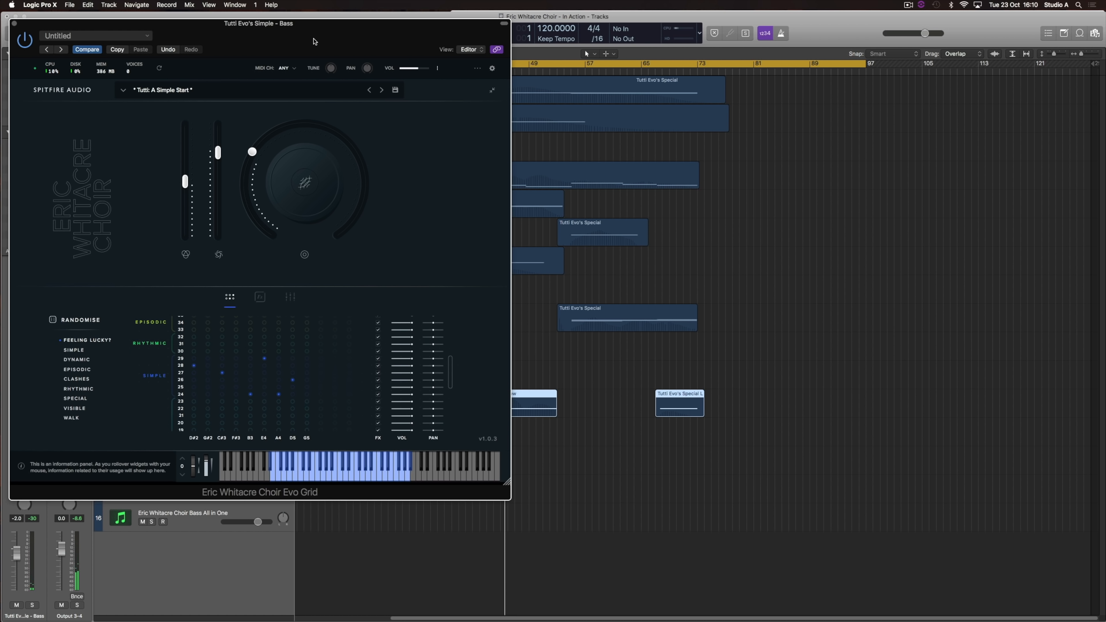
{"action": "left_click_drag", "start_coordinate": [315, 42], "coordinate": [733, 33]}
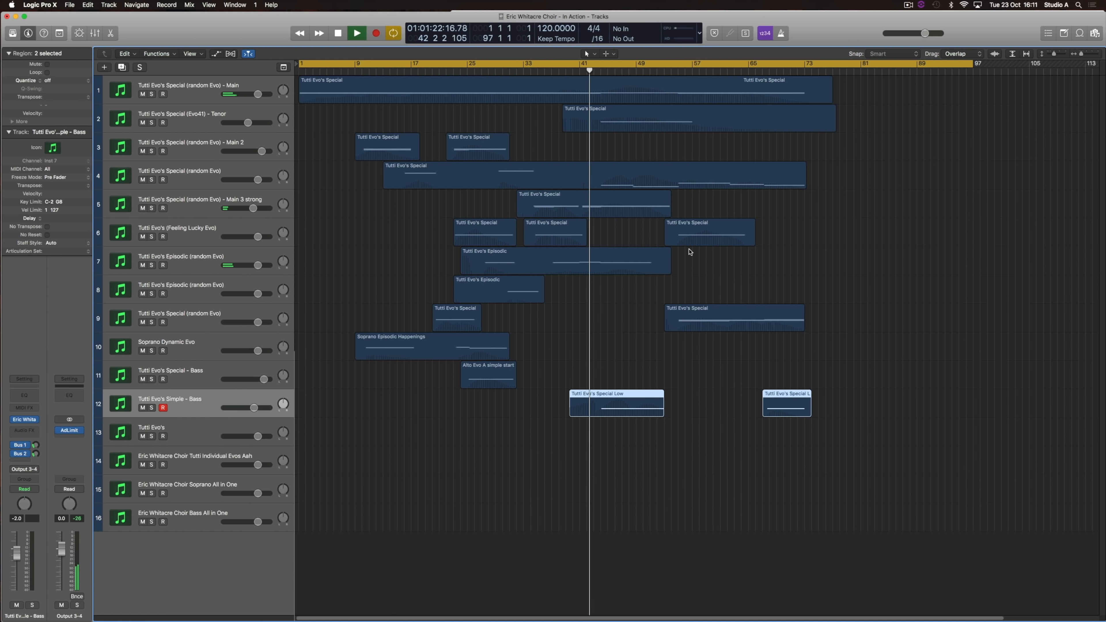
Play the arrangement past bar 44, audition tracks 12 and 2 soloed together, and clear the region selection.
{"action": "scroll", "coordinate": [690, 252], "scroll_direction": "right", "scroll_amount": 6}
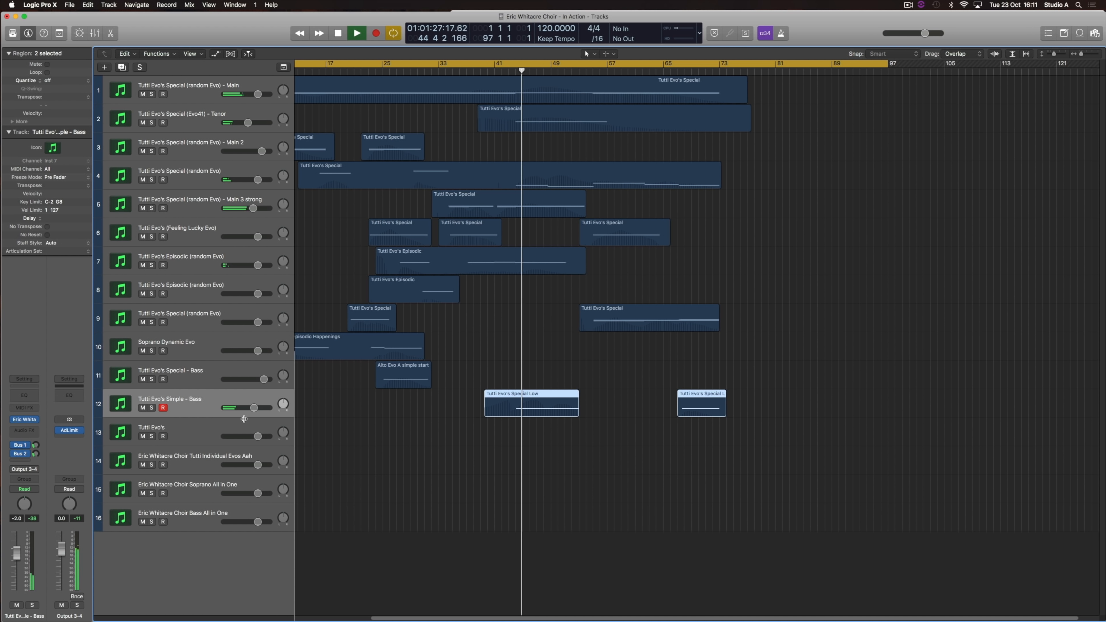
{"action": "left_click", "coordinate": [152, 407]}
{"action": "left_click", "coordinate": [152, 123]}
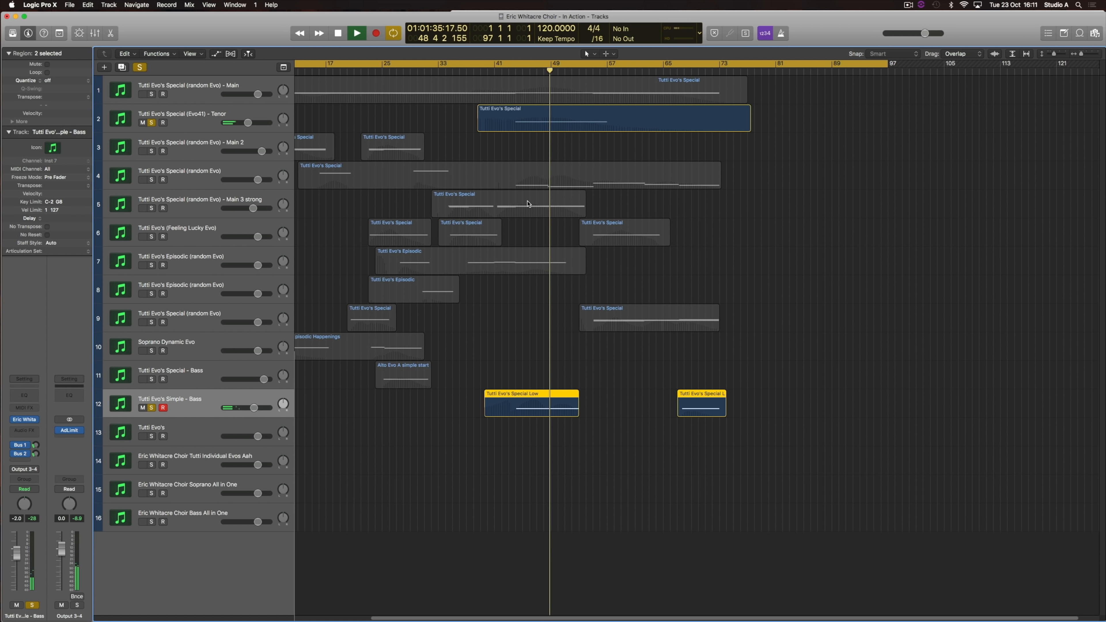
{"action": "left_click", "coordinate": [530, 430]}
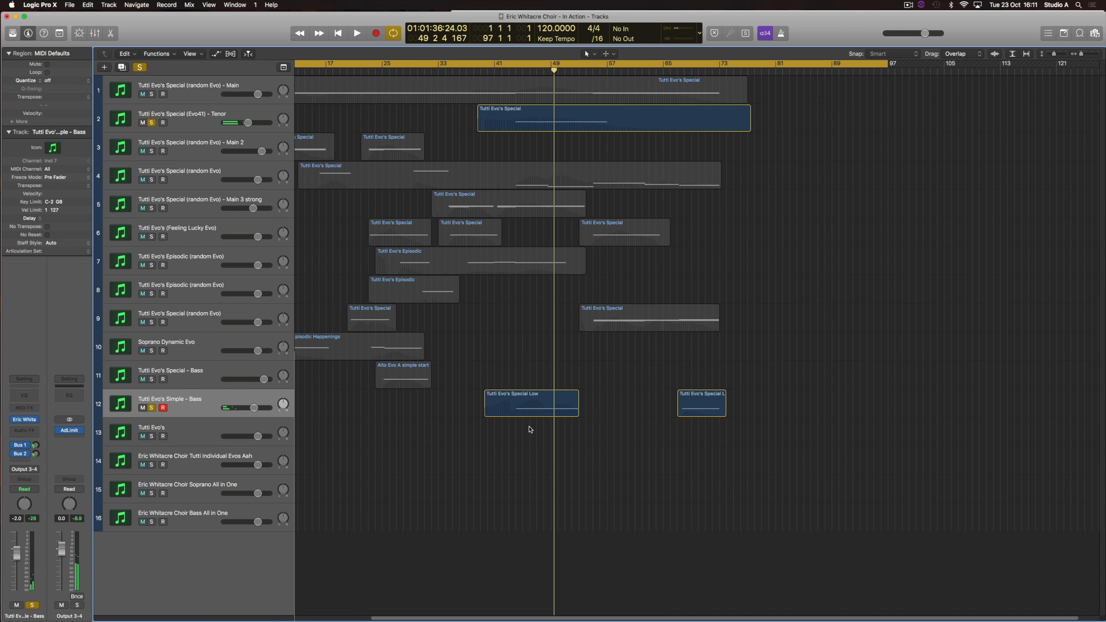
Open the first Tutti Evo's Special Low region in the Piano Roll and display its channel 1 Modulation automation.
{"action": "double_click", "coordinate": [542, 407]}
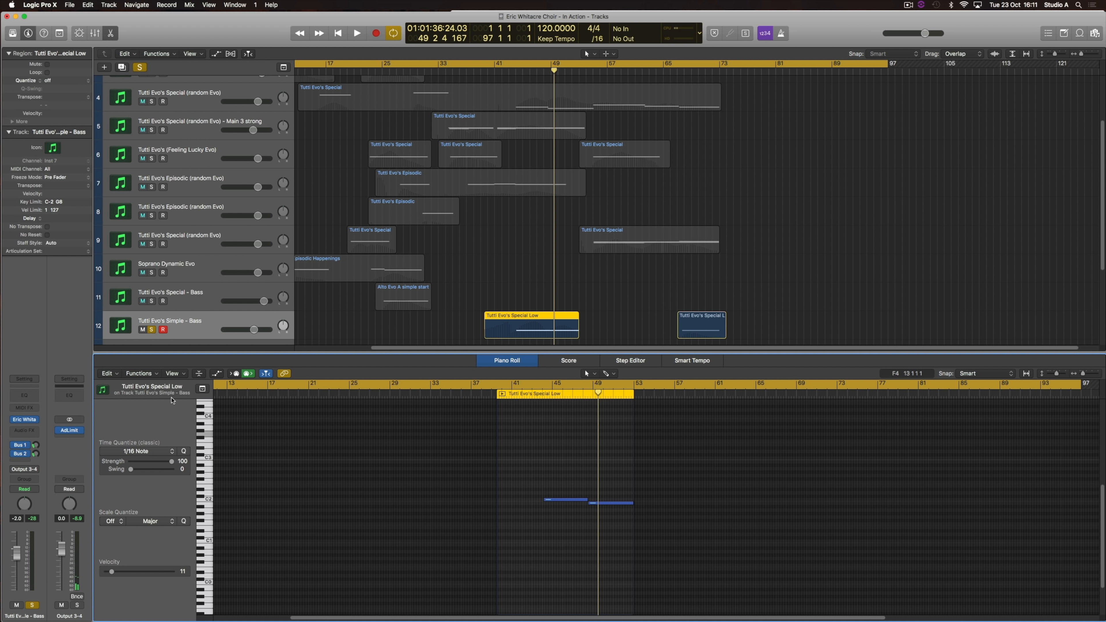
{"action": "left_click", "coordinate": [217, 373]}
{"action": "key", "text": "super+Right"}
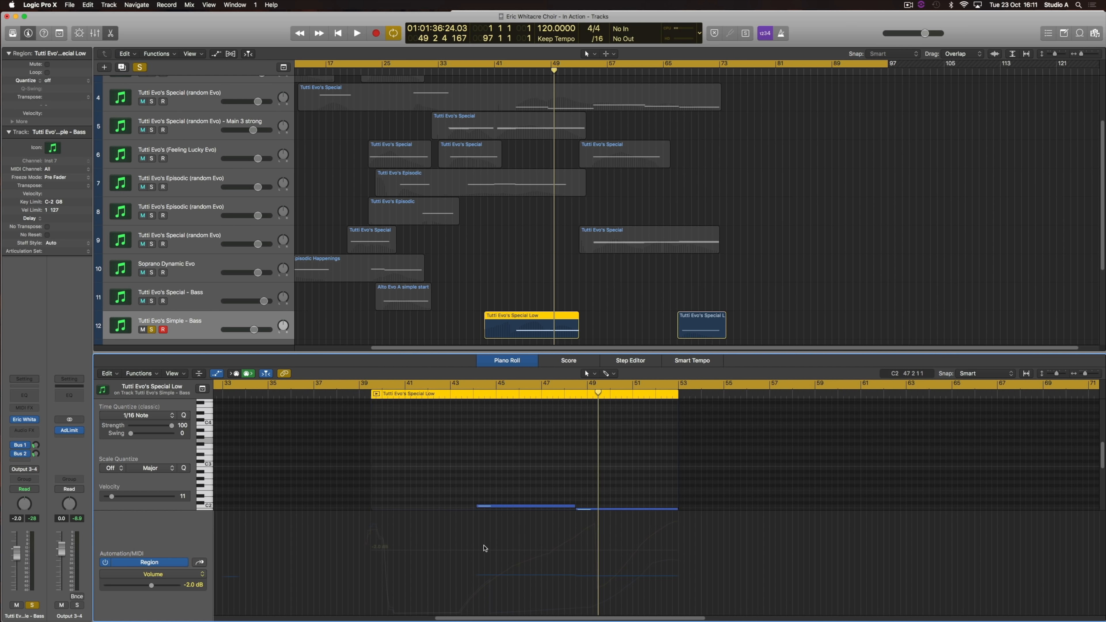
{"action": "left_click", "coordinate": [196, 565]}
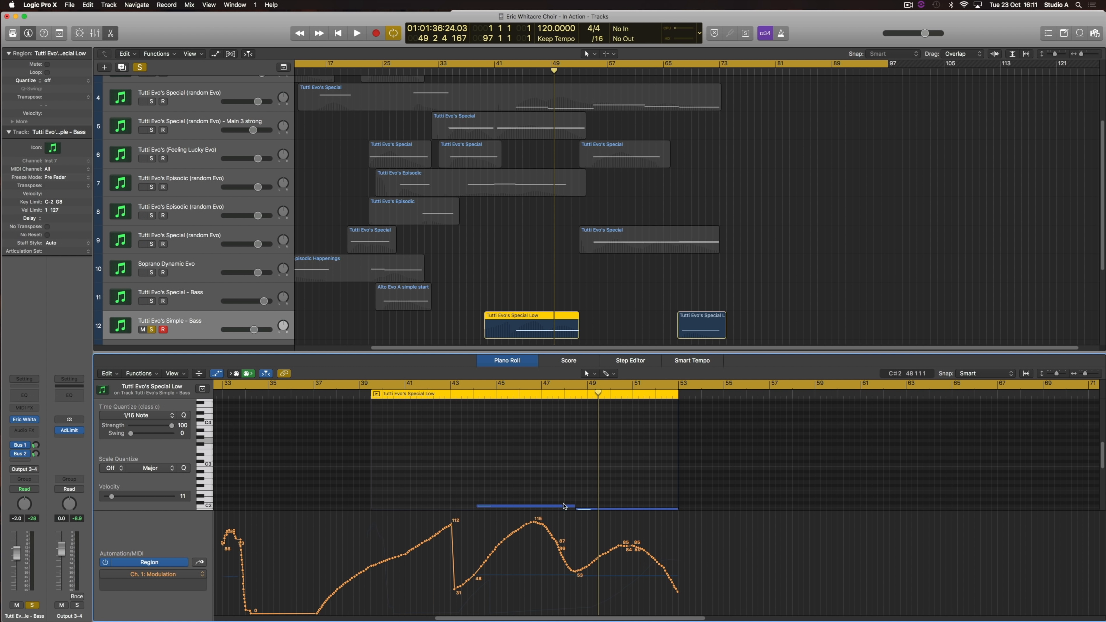
Reshape the region's Modulation curve with peaks of about 99 and 88 and an earlier drop before bar 43, and close the Piano Roll.
{"action": "scroll", "coordinate": [616, 463], "scroll_direction": "left", "scroll_amount": 8}
{"action": "scroll", "coordinate": [616, 463], "scroll_direction": "down", "scroll_amount": 2}
{"action": "scroll", "coordinate": [804, 504], "scroll_direction": "right", "scroll_amount": 4}
{"action": "mouse_move", "coordinate": [606, 539]}
{"action": "left_mouse_down"}
{"action": "mouse_move", "coordinate": [638, 525]}
{"action": "mouse_move", "coordinate": [662, 565]}
{"action": "mouse_move", "coordinate": [745, 552]}
{"action": "mouse_move", "coordinate": [788, 601]}
{"action": "left_mouse_up"}
{"action": "left_click", "coordinate": [596, 547]}
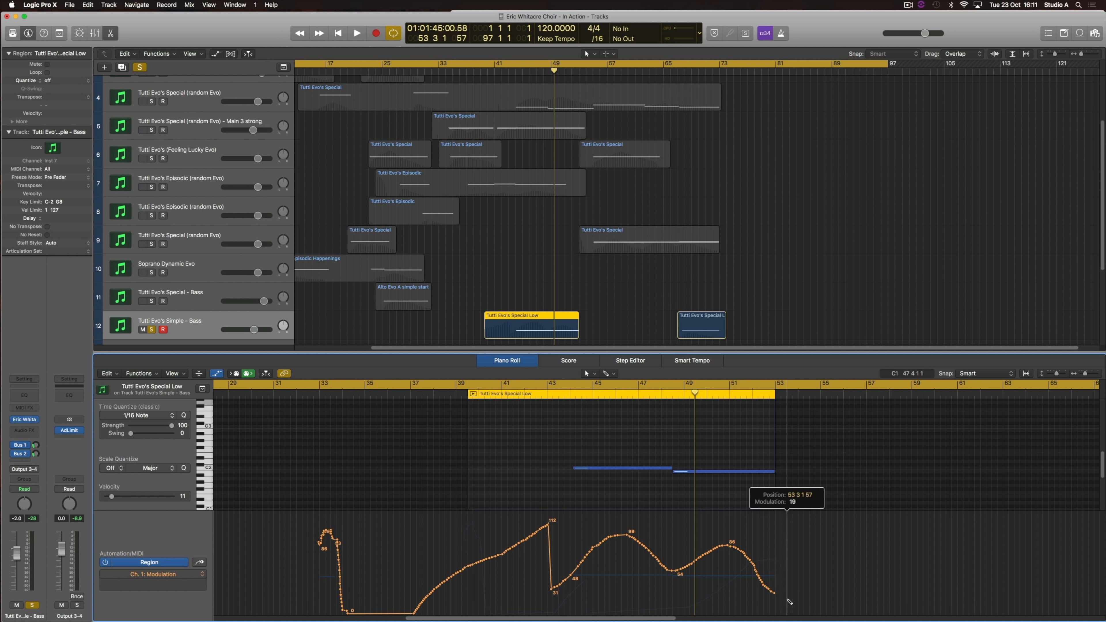
{"action": "left_click_drag", "start_coordinate": [589, 554], "coordinate": [542, 586]}
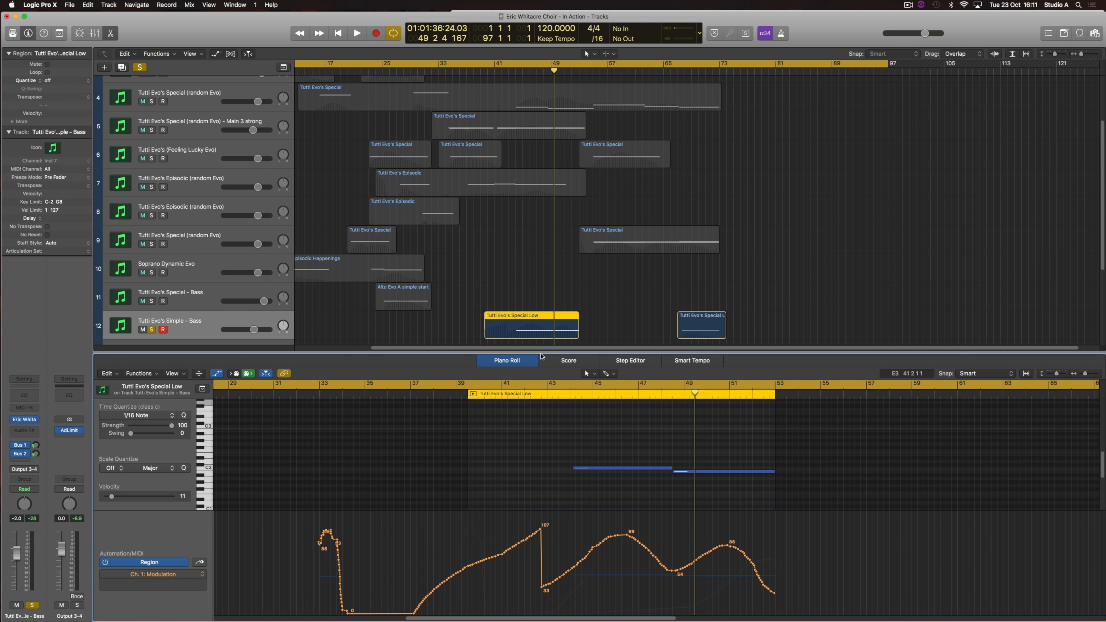
{"action": "key", "text": "p"}
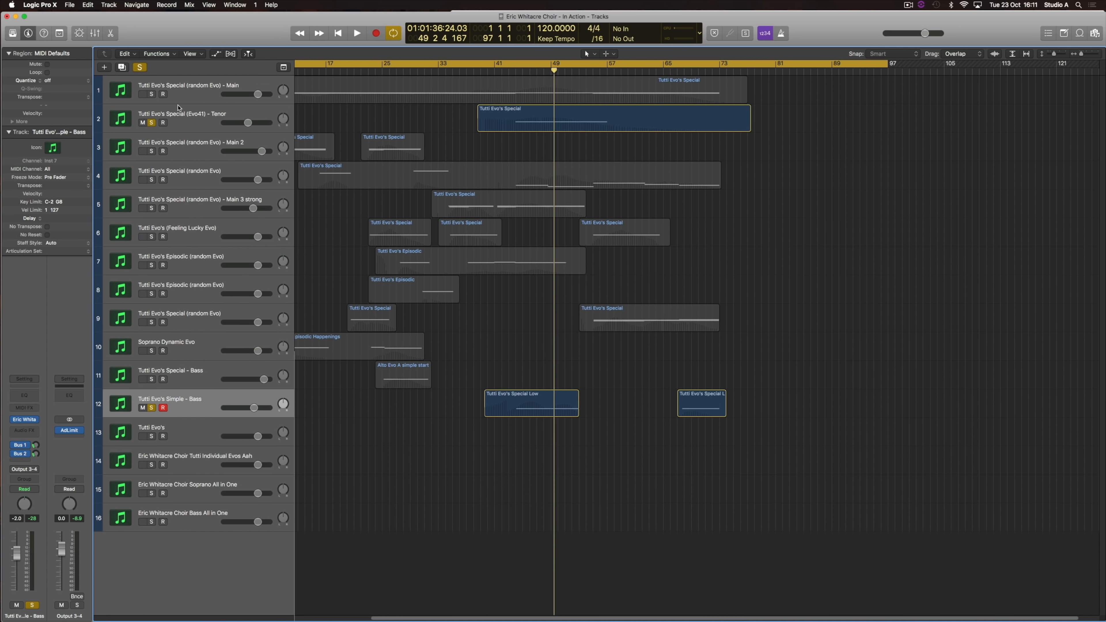
Solo track 1 and examine the Modulation curve of its Tutti Evo's Special region in the Piano Roll.
{"action": "left_click", "coordinate": [152, 95]}
{"action": "left_click", "coordinate": [429, 96]}
{"action": "key", "text": "p"}
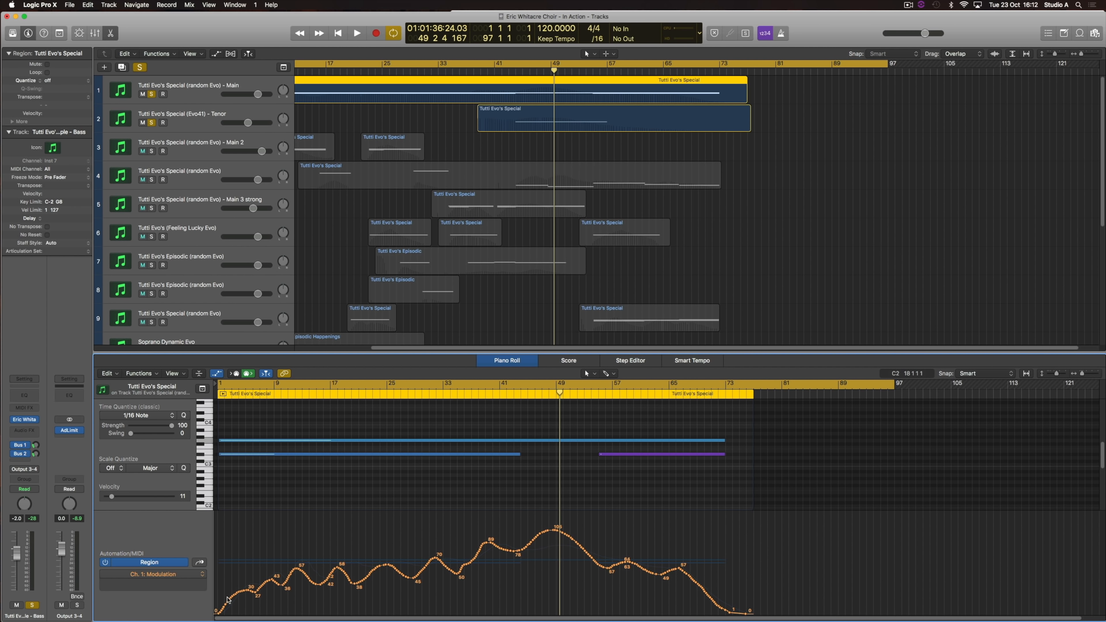
{"action": "left_click", "coordinate": [199, 562]}
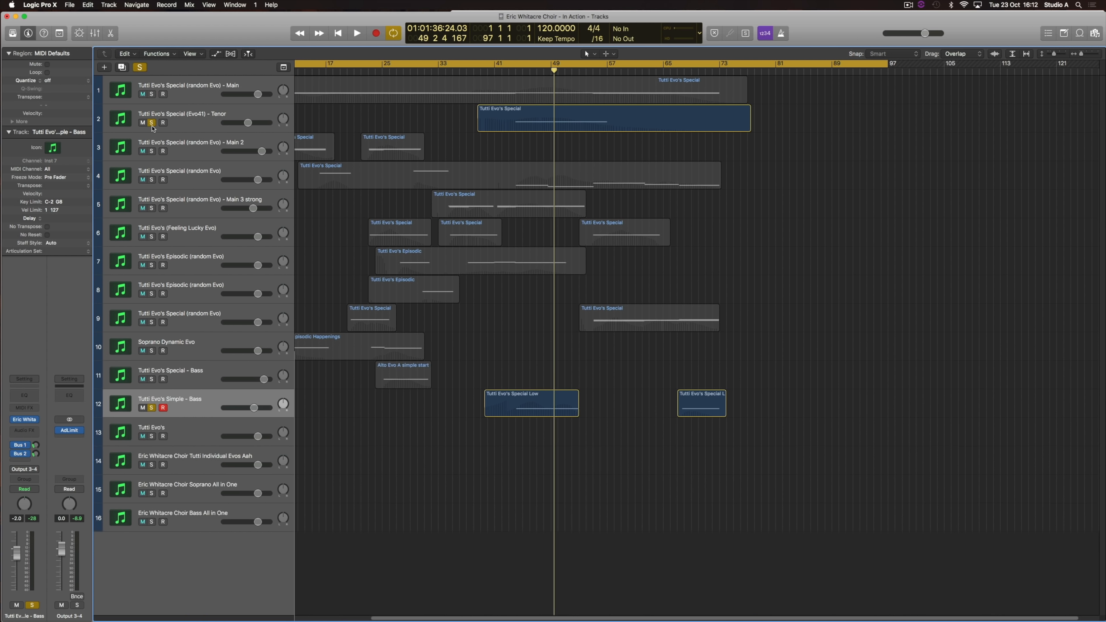
Turn off the solos on tracks 2 and 12 and play the full arrangement.
{"action": "left_click", "coordinate": [152, 123]}
{"action": "left_click", "coordinate": [152, 408]}
{"action": "key", "text": "space"}
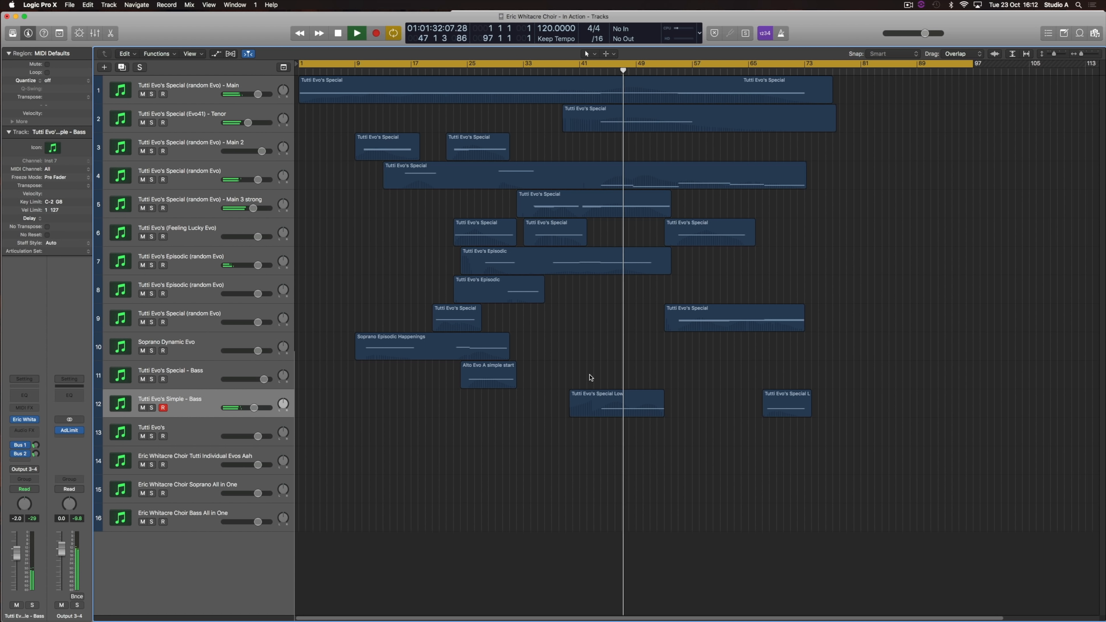
Examine the Expression curve of the first Tutti Evo's Special Low region in the Piano Roll during playback.
{"action": "double_click", "coordinate": [644, 405]}
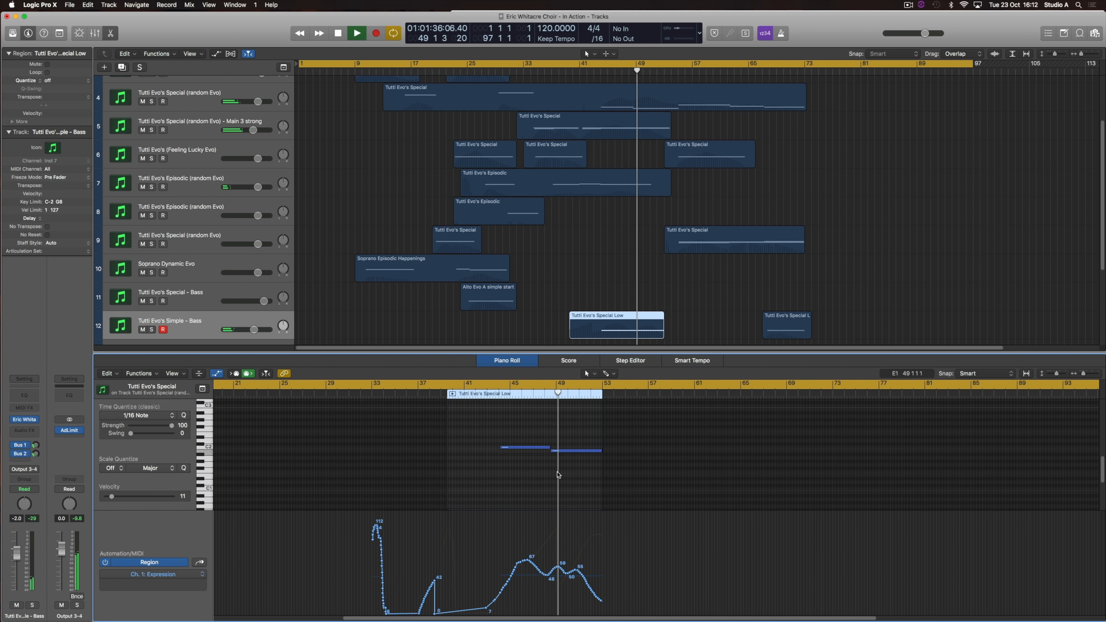
{"action": "key", "text": "e"}
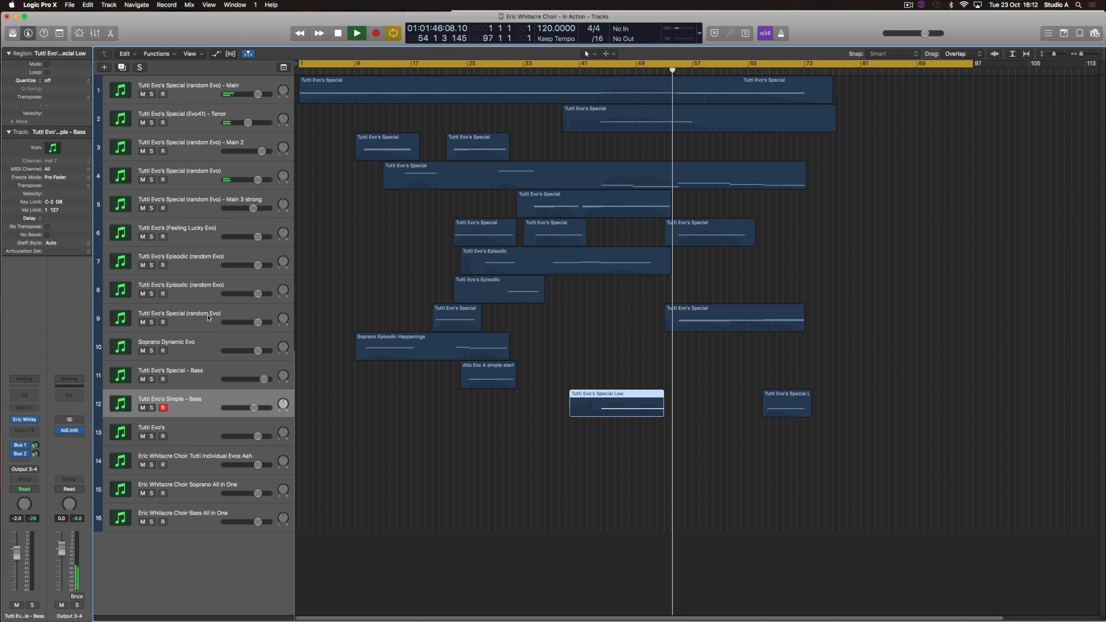
Select track 9, Tutti Evo's Special, and play the arrangement through the entry of its second region around bar 53.
{"action": "left_click", "coordinate": [138, 329]}
{"action": "scroll", "coordinate": [724, 354], "scroll_direction": "up", "scroll_amount": 5}
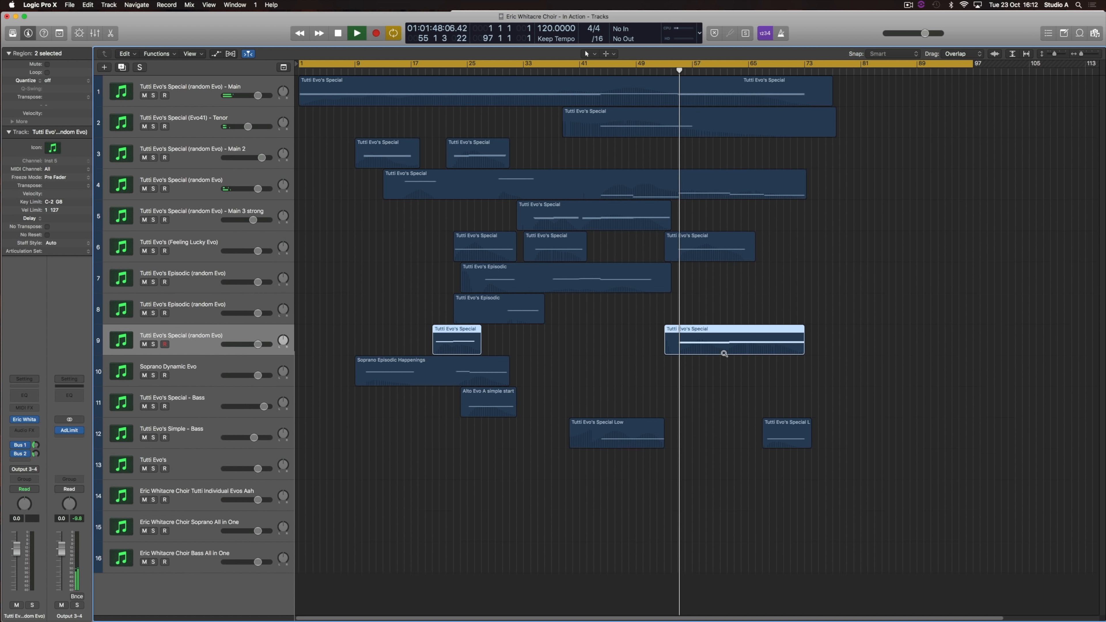
{"action": "left_click", "coordinate": [154, 358]}
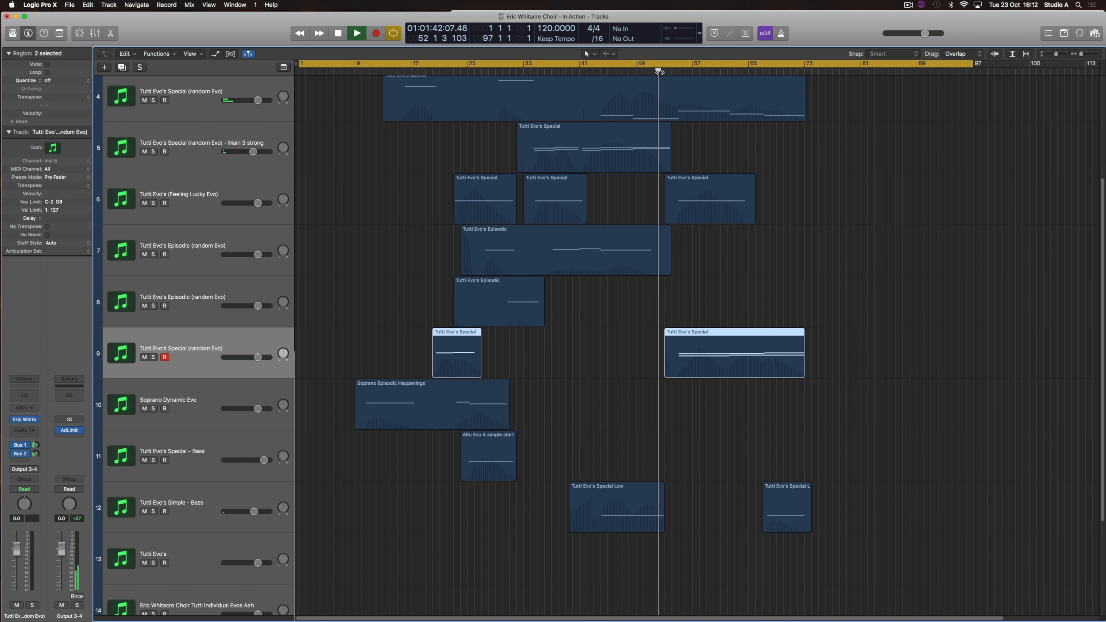
{"action": "scroll", "coordinate": [708, 402], "scroll_direction": "up", "scroll_amount": 5}
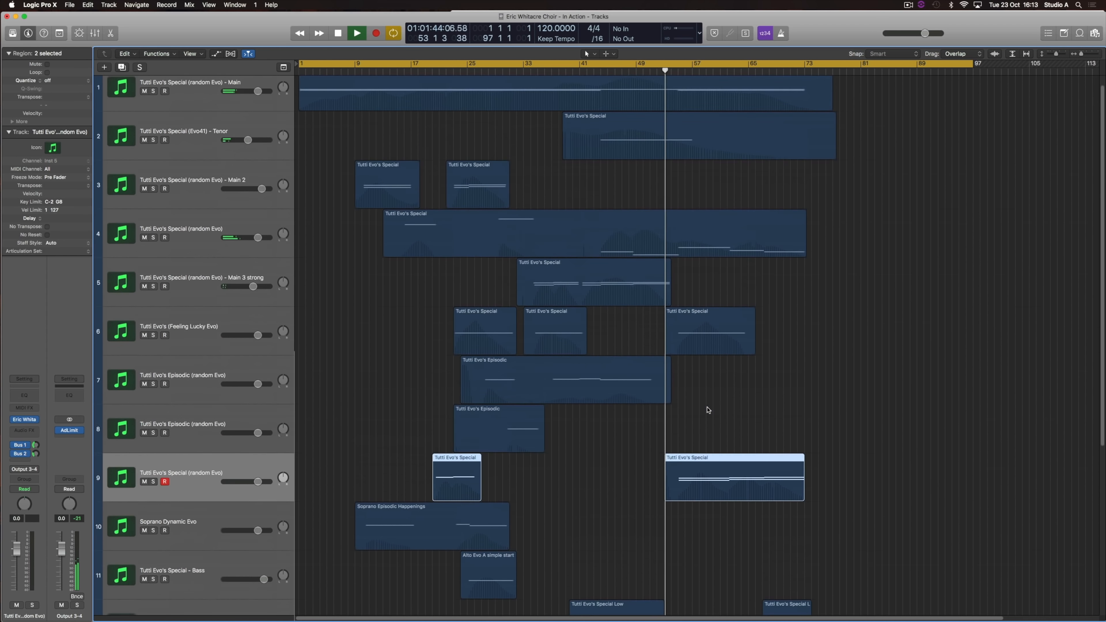
{"action": "scroll", "coordinate": [817, 347], "scroll_direction": "left", "scroll_amount": 2}
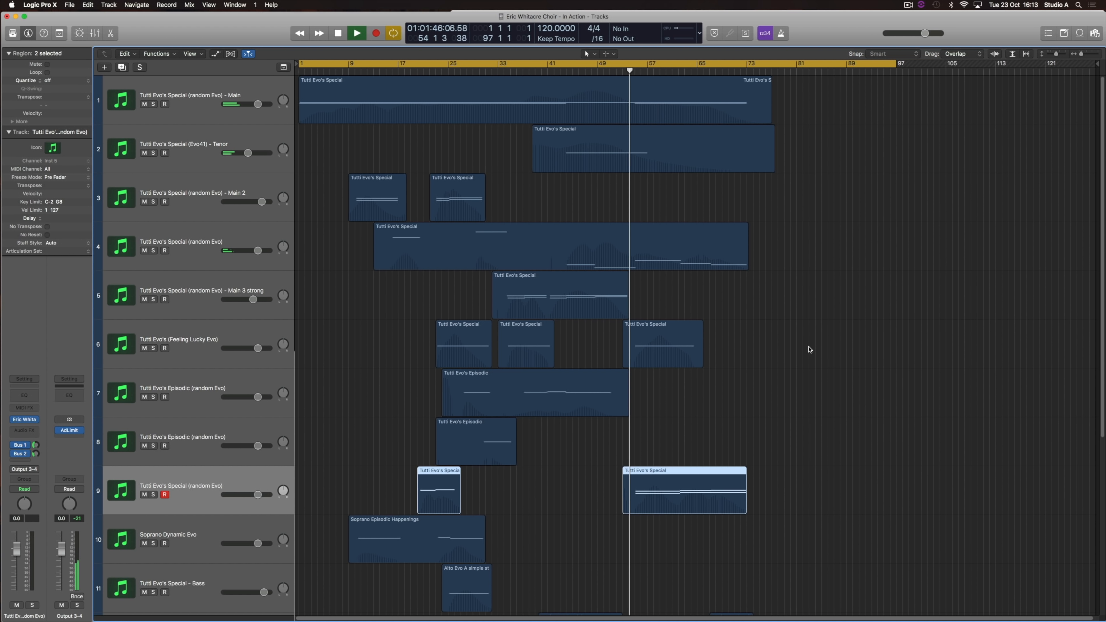
{"action": "scroll", "coordinate": [808, 356], "scroll_direction": "down", "scroll_amount": 2}
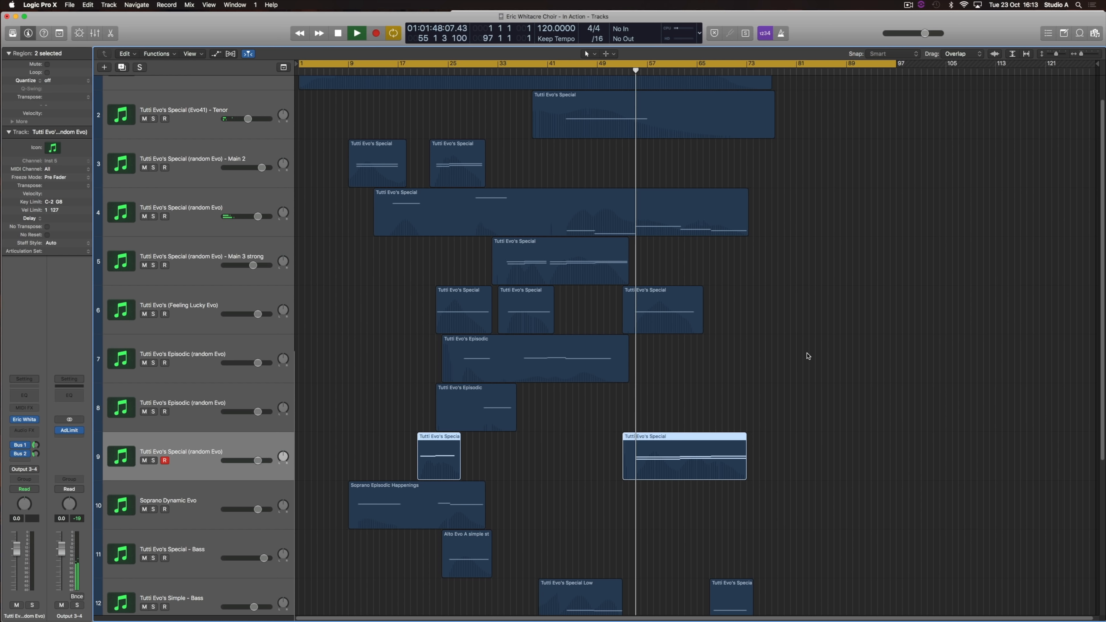
{"action": "scroll", "coordinate": [808, 356], "scroll_direction": "down", "scroll_amount": 3}
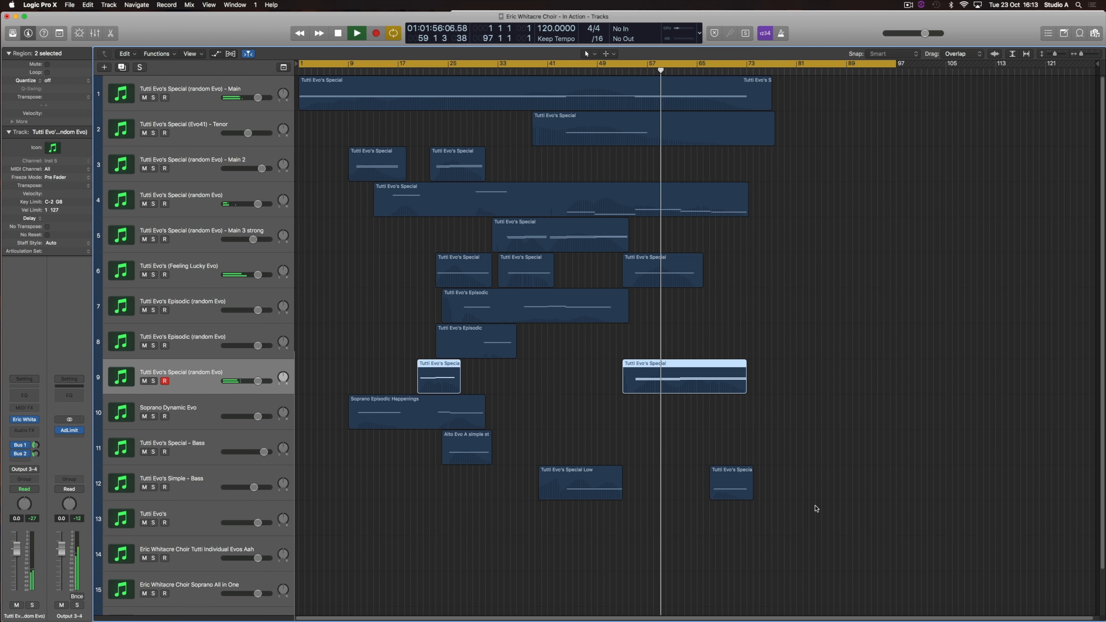
Briefly solo track 6, Tutti Evo's (Feeling Lucky Evo), during playback and turn the solo off.
{"action": "left_click", "coordinate": [148, 275]}
{"action": "left_click", "coordinate": [147, 275]}
{"action": "left_click", "coordinate": [152, 275]}
{"action": "left_click", "coordinate": [153, 276]}
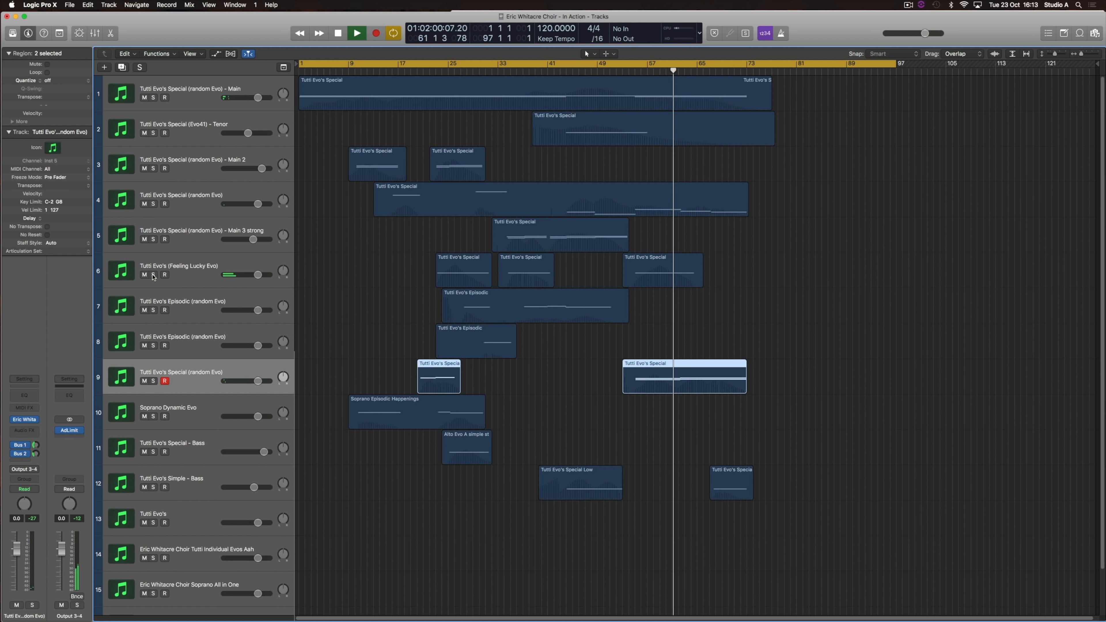
Deselect track 9's regions and select the last Tutti Evo's Special Low region on track 12 during playback.
{"action": "left_click", "coordinate": [703, 332]}
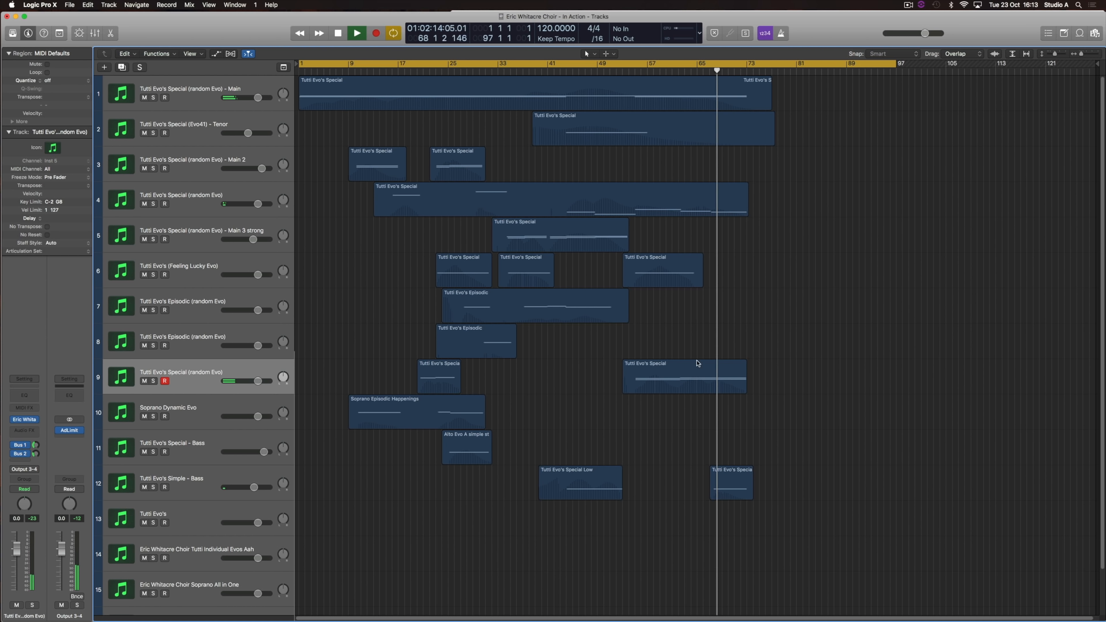
{"action": "left_click", "coordinate": [728, 494]}
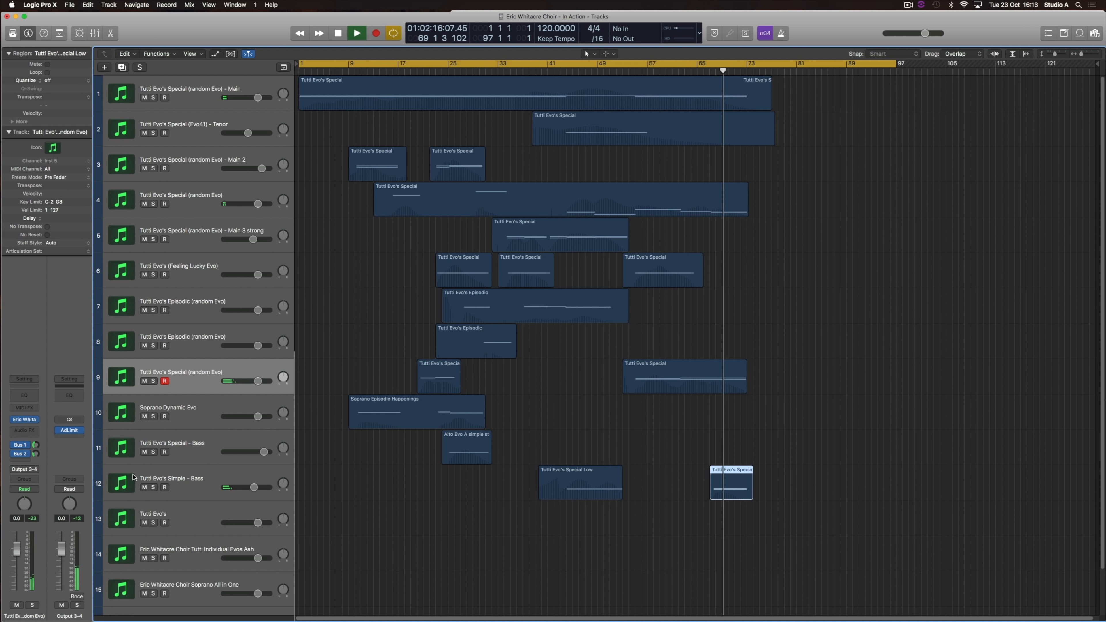